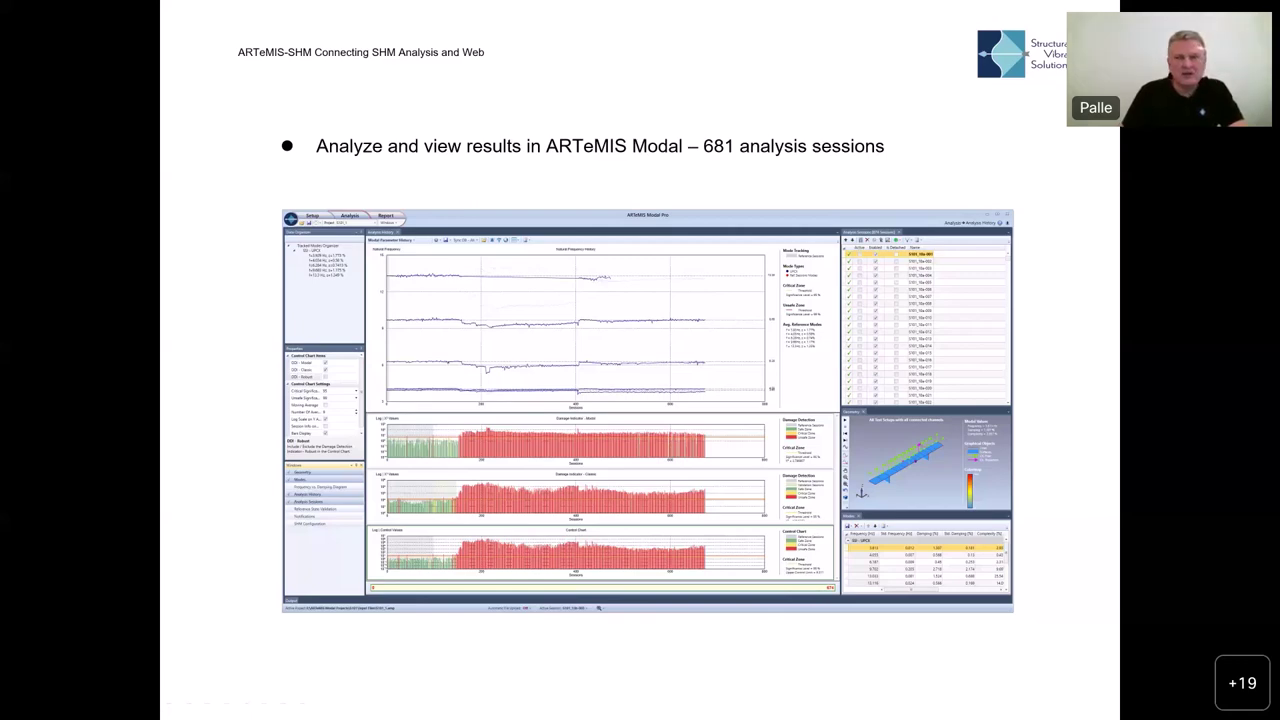
# Switch to ARTeMIS Modal Pro and examine the natural frequency history, control chart and SHM status overview of project S101_1.
pyautogui.hotkey('alt', 'Tab')
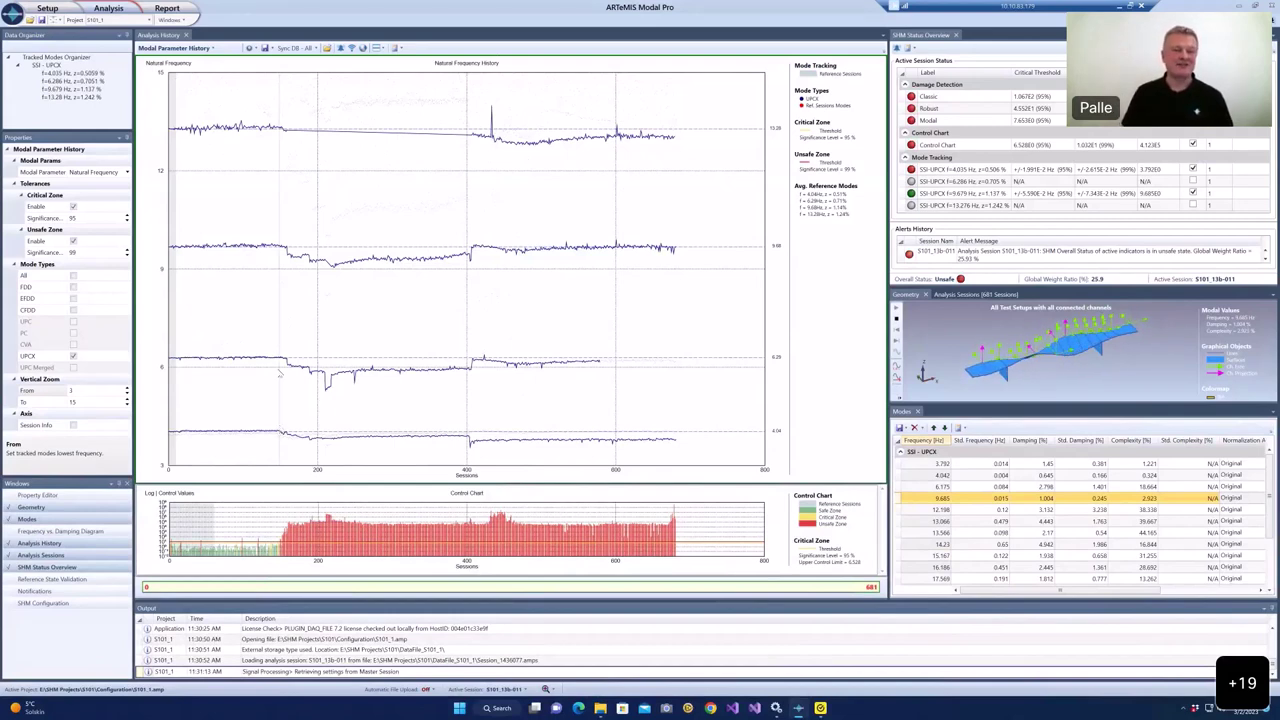
pyautogui.moveTo(332, 277)
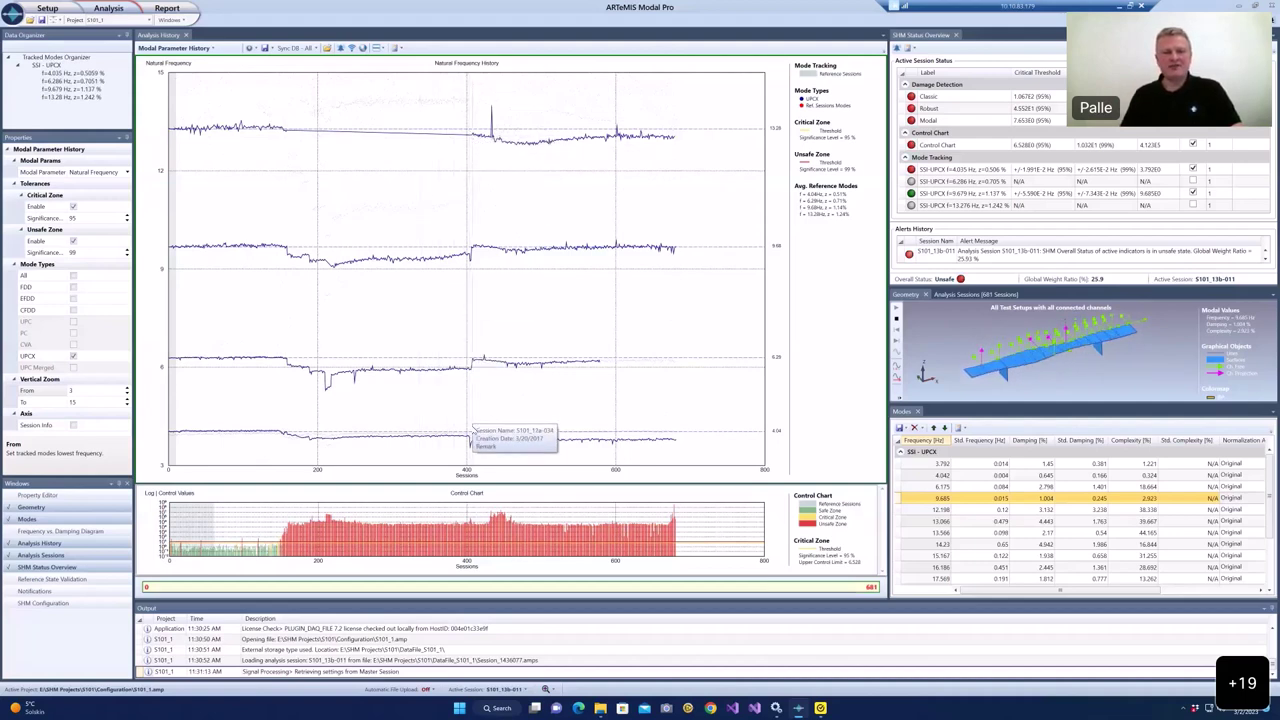
pyautogui.moveTo(470, 441)
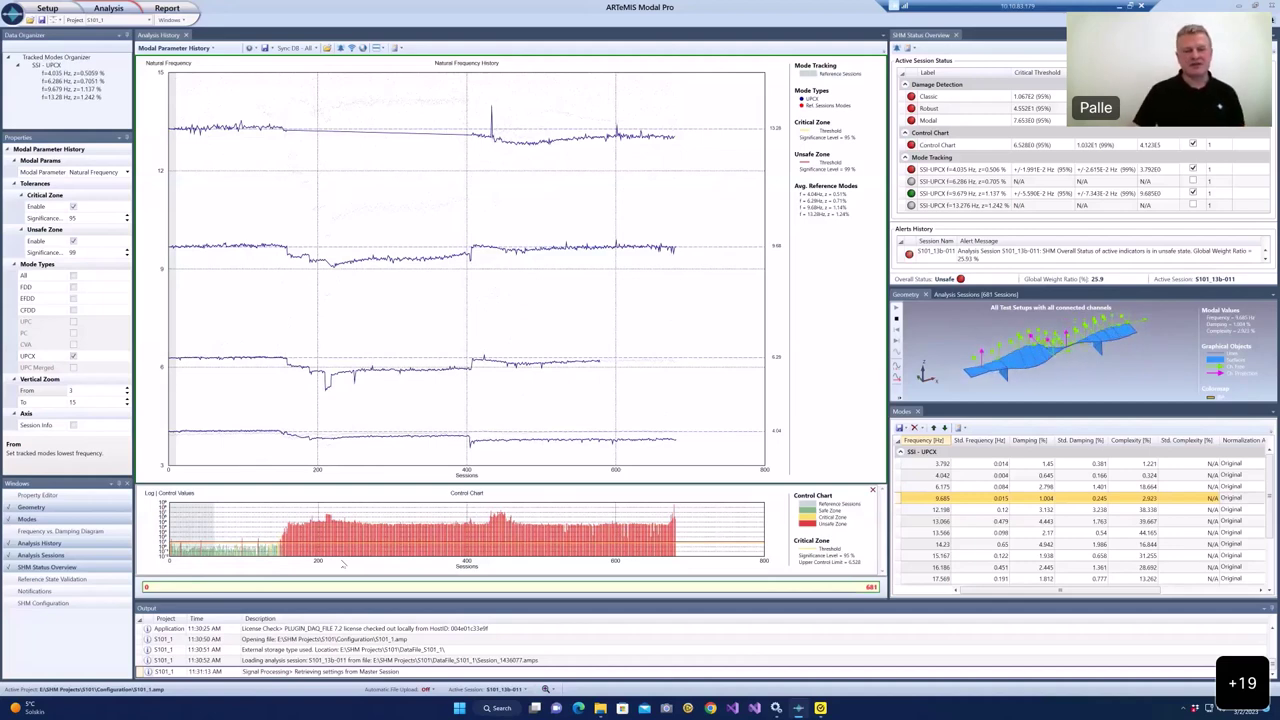
pyautogui.moveTo(283, 546)
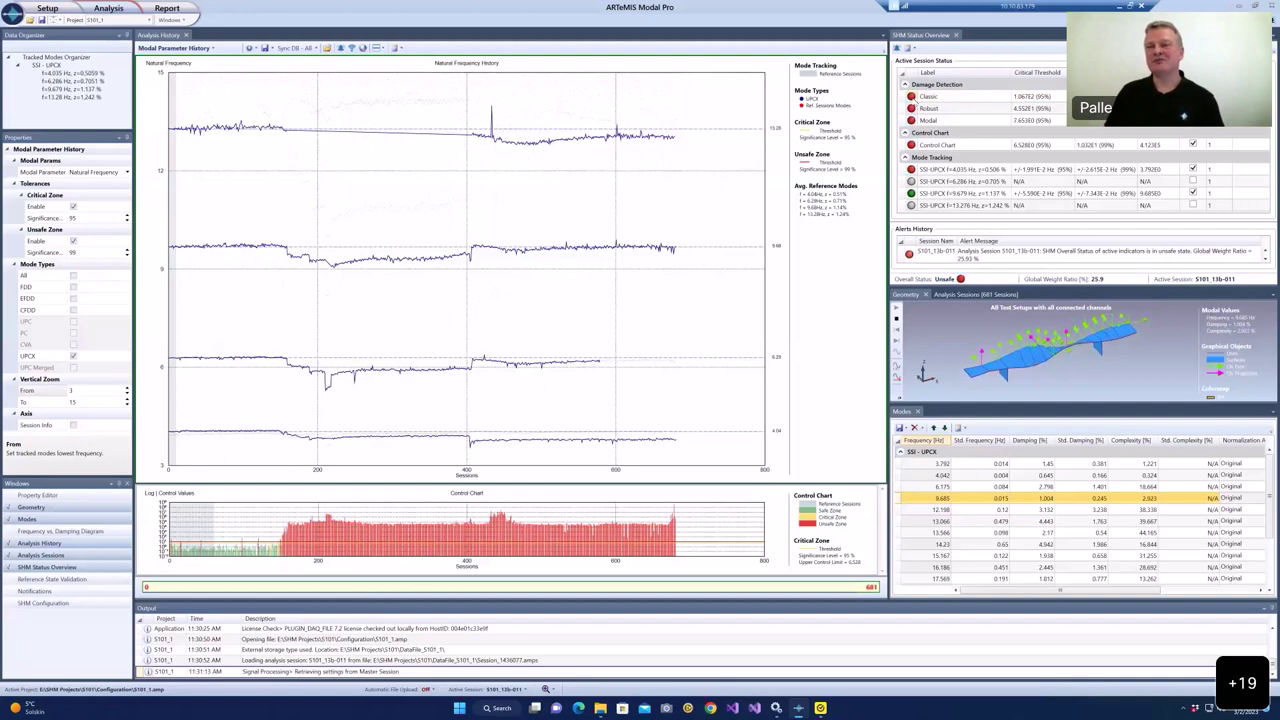
pyautogui.moveTo(911, 106)
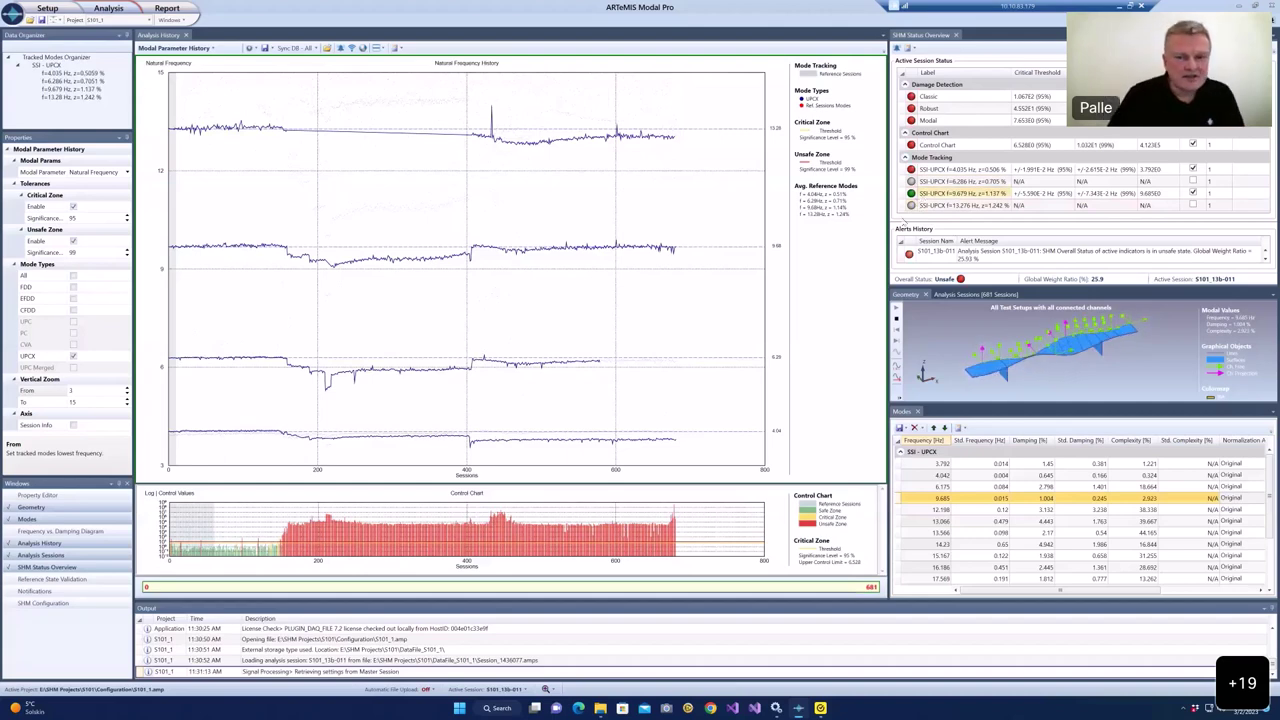
pyautogui.moveTo(668, 257)
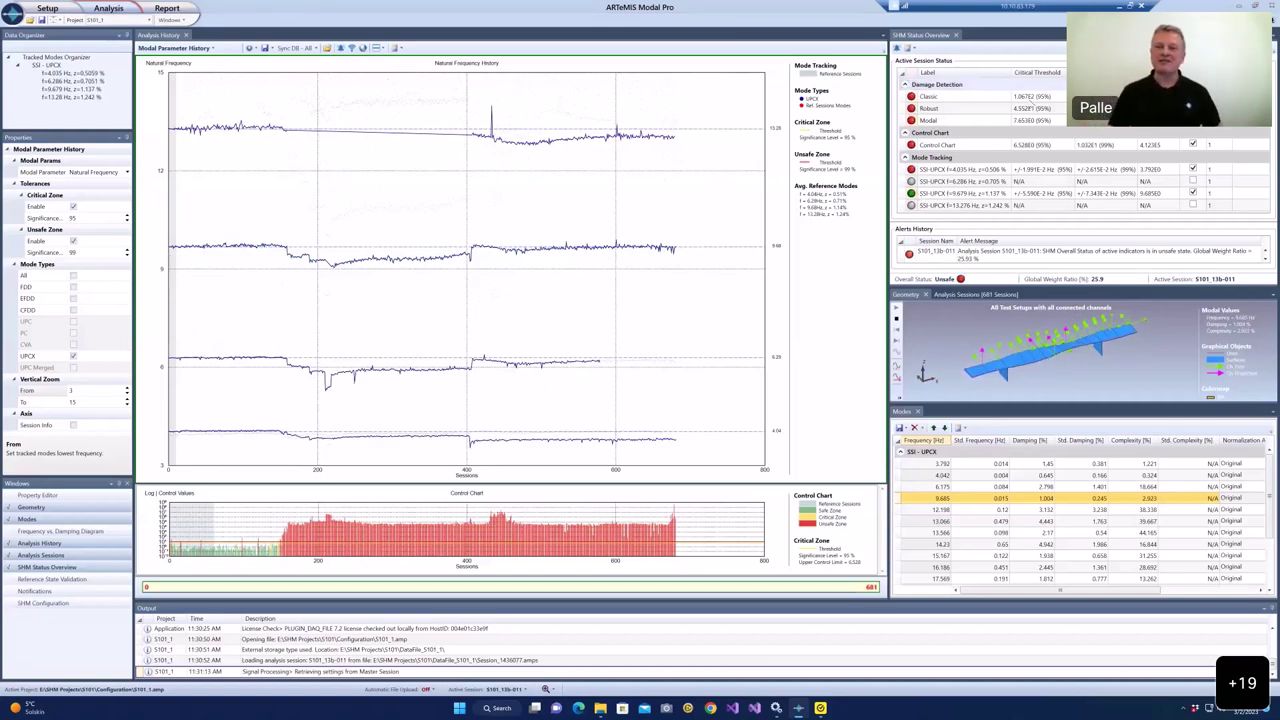
pyautogui.click(1030, 98)
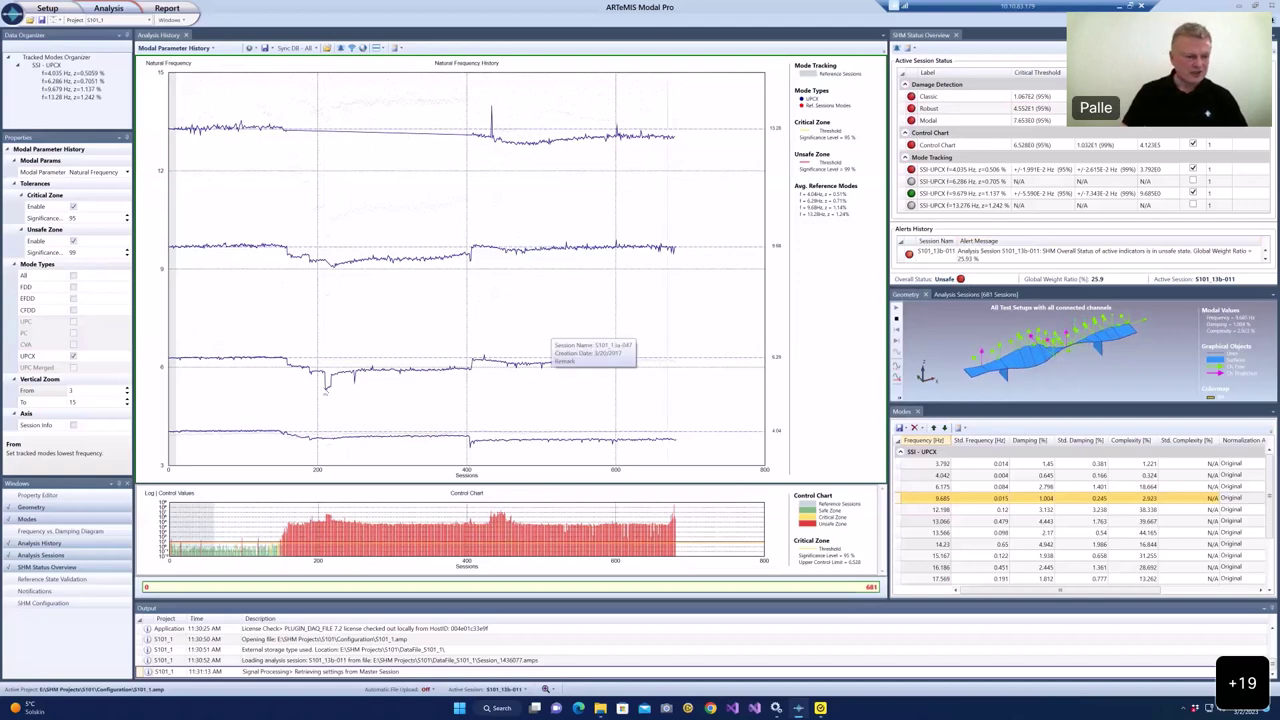
# Open the SHM Configuration and look through the file types available for automatic import.
pyautogui.click(48, 568)
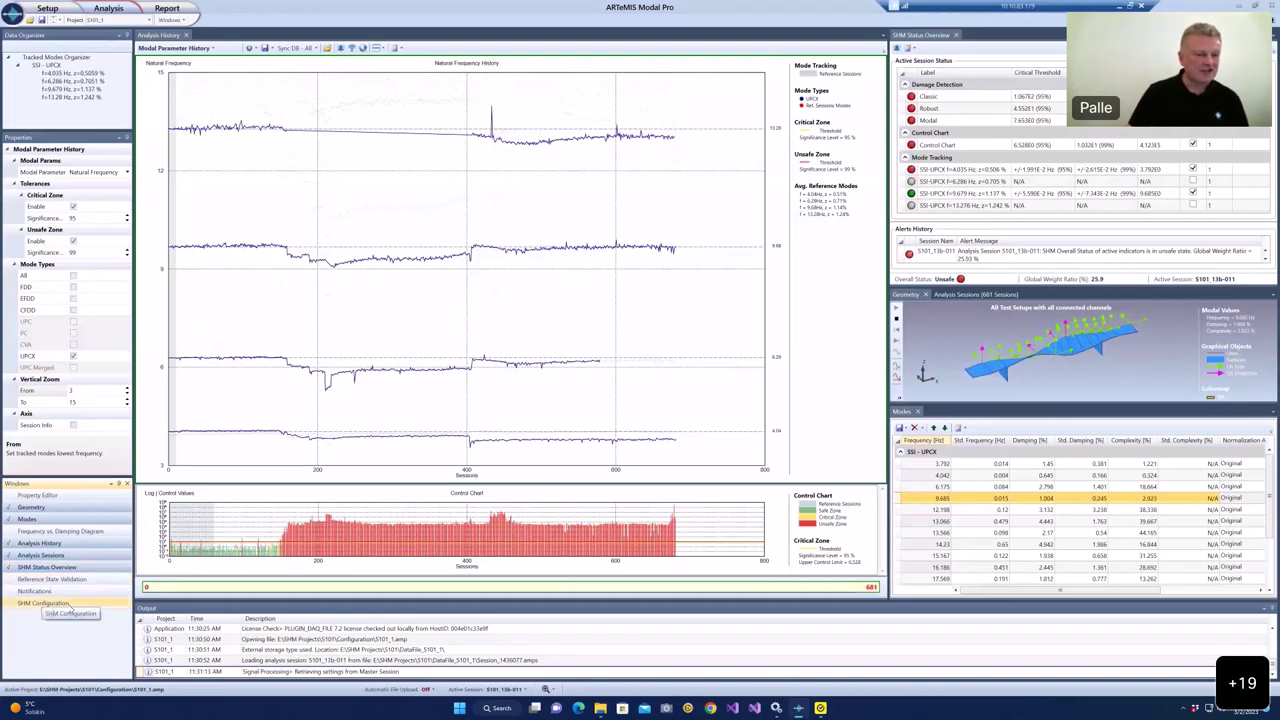
pyautogui.click(44, 604)
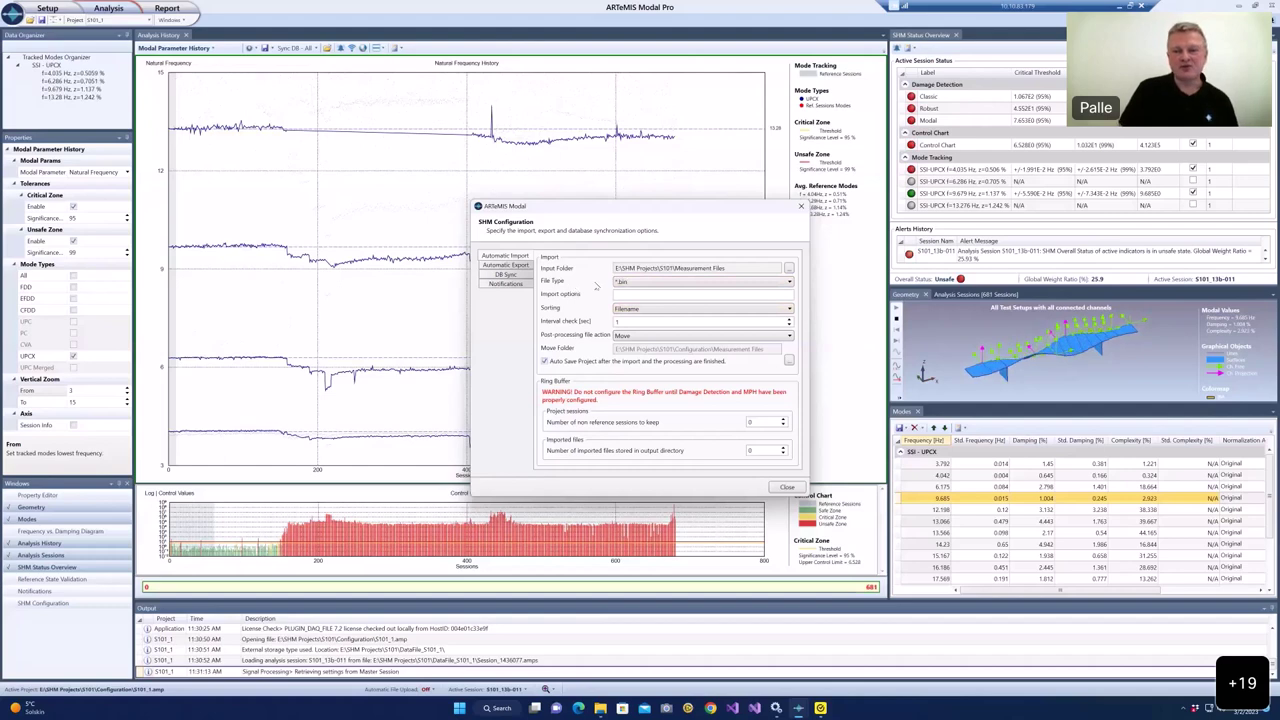
pyautogui.click(701, 285)
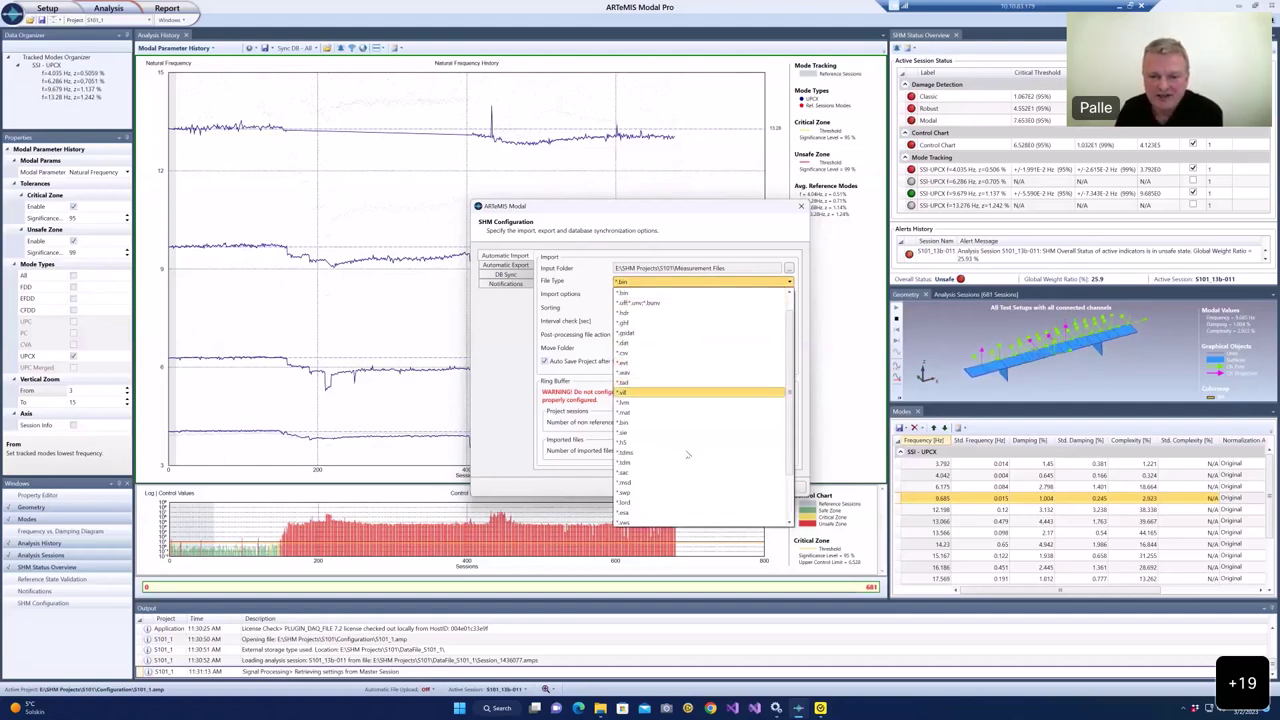
pyautogui.scroll(-2, 689, 460)
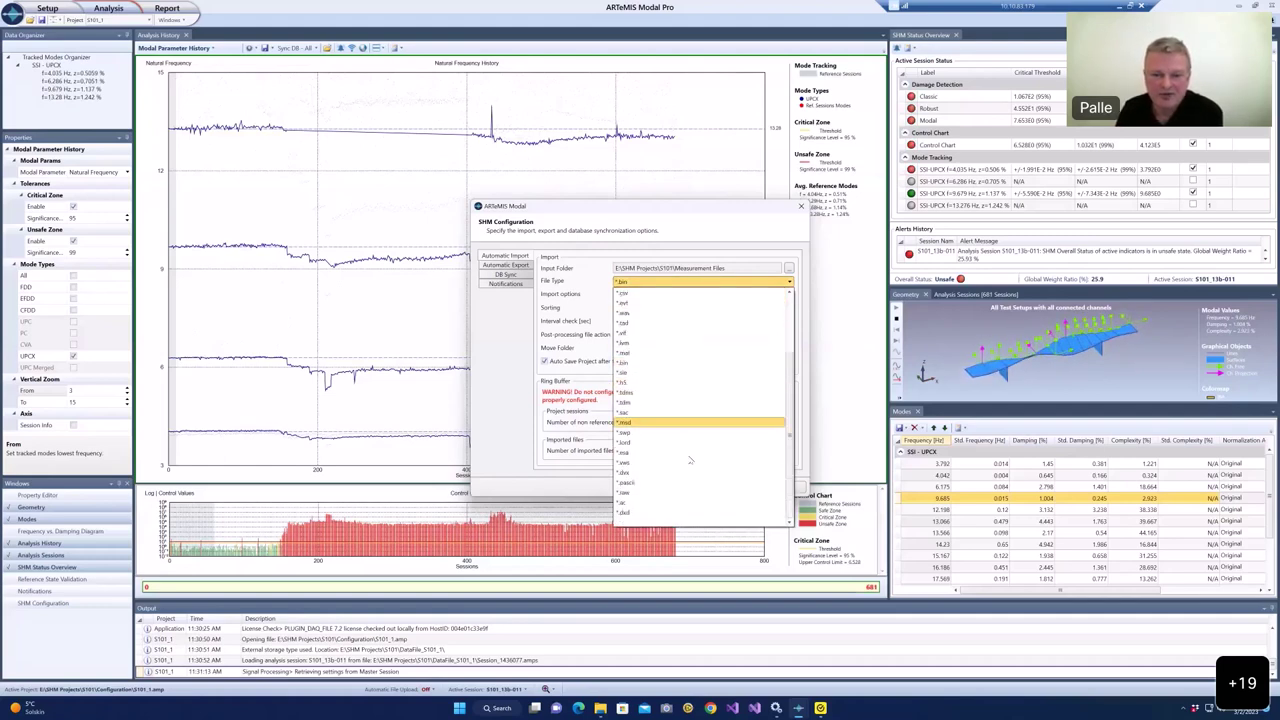
pyautogui.scroll(3, 689, 460)
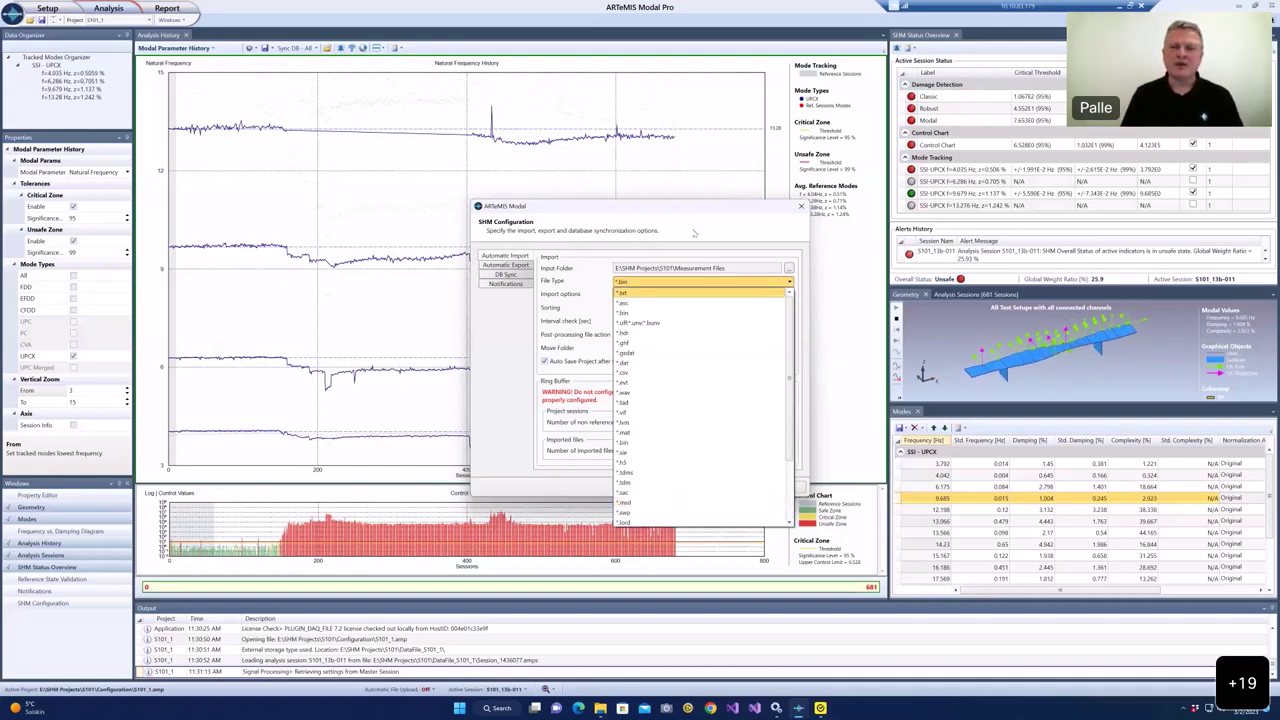
pyautogui.click(694, 233)
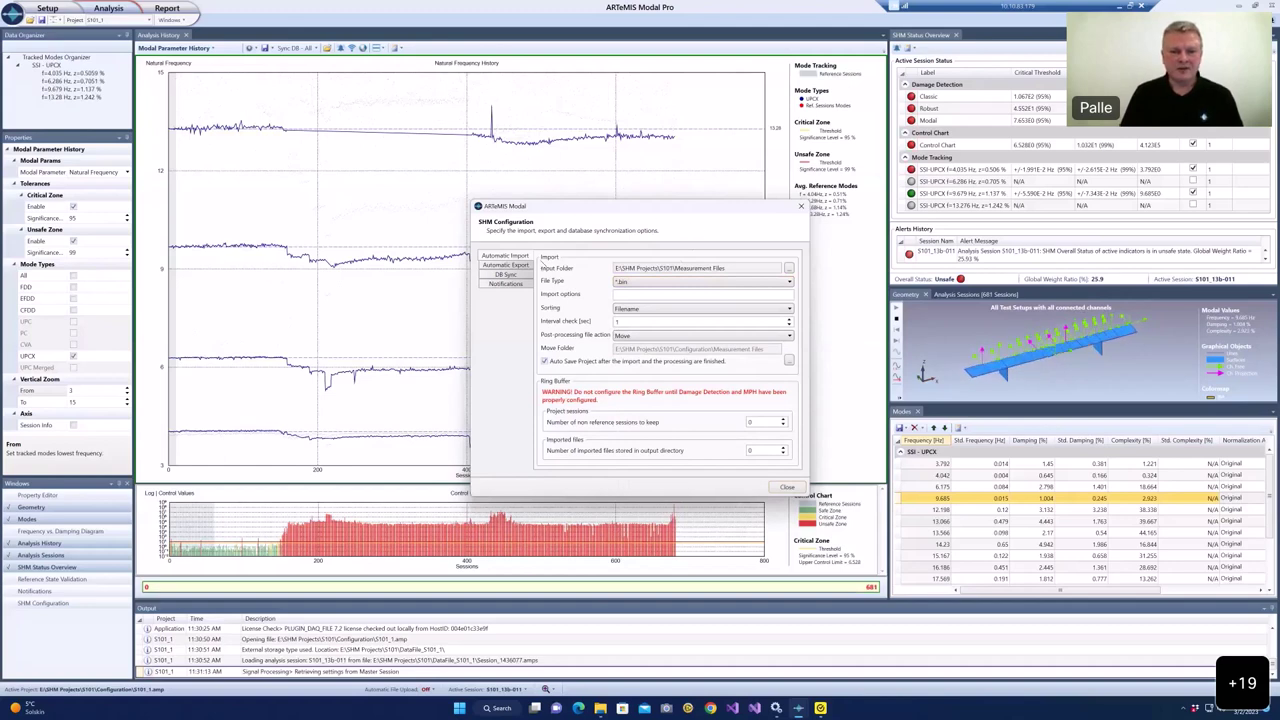
# Test the database sync connection and view the S101 Highway Bridge project's synchronization settings.
pyautogui.click(506, 274)
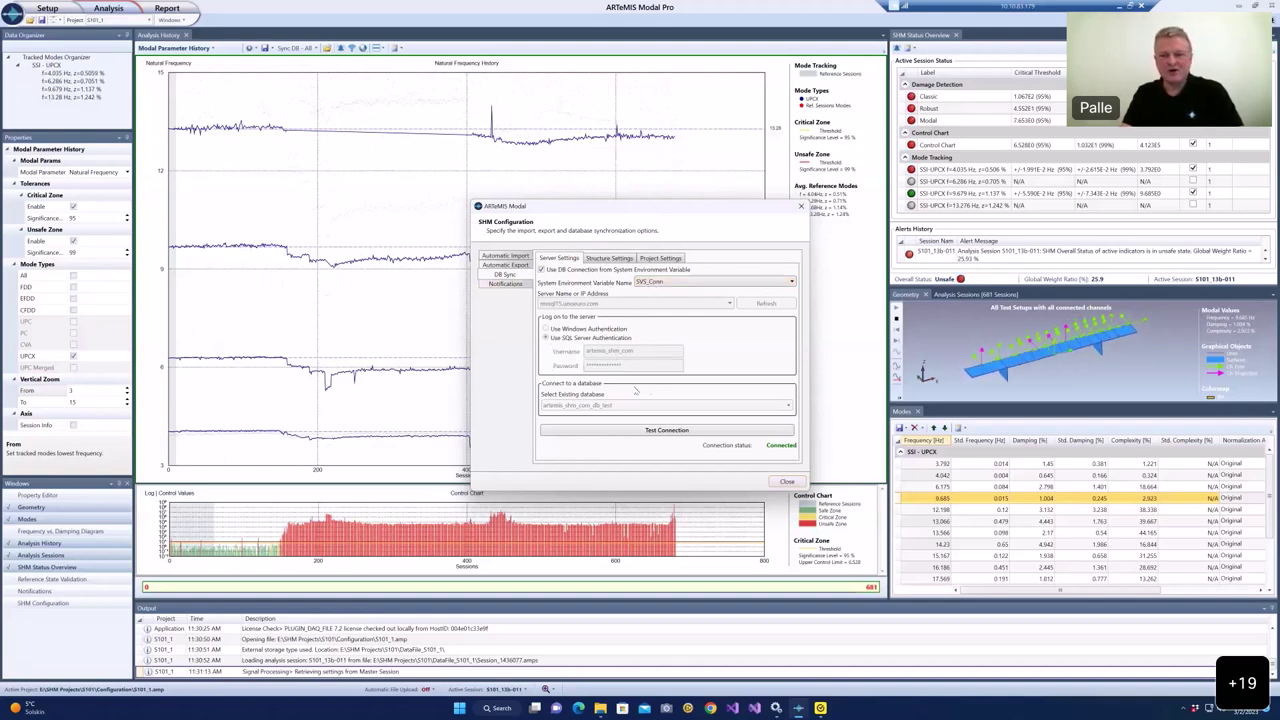
pyautogui.click(743, 431)
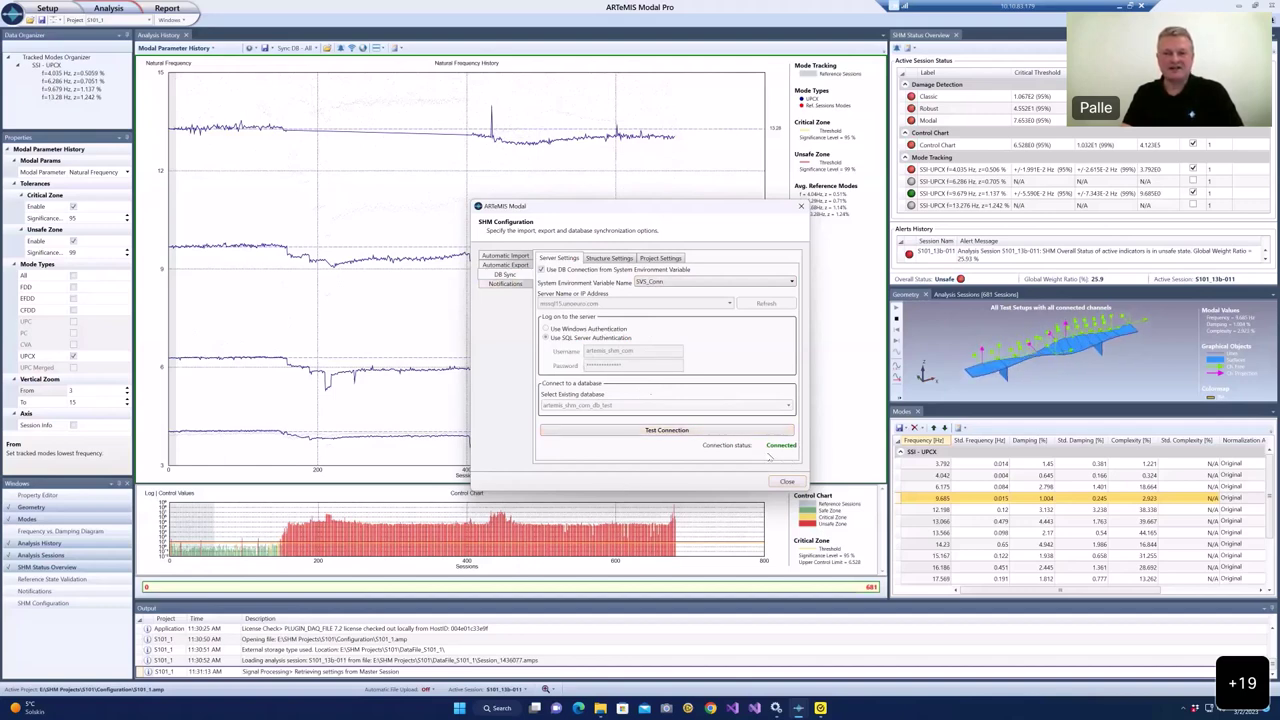
pyautogui.click(660, 258)
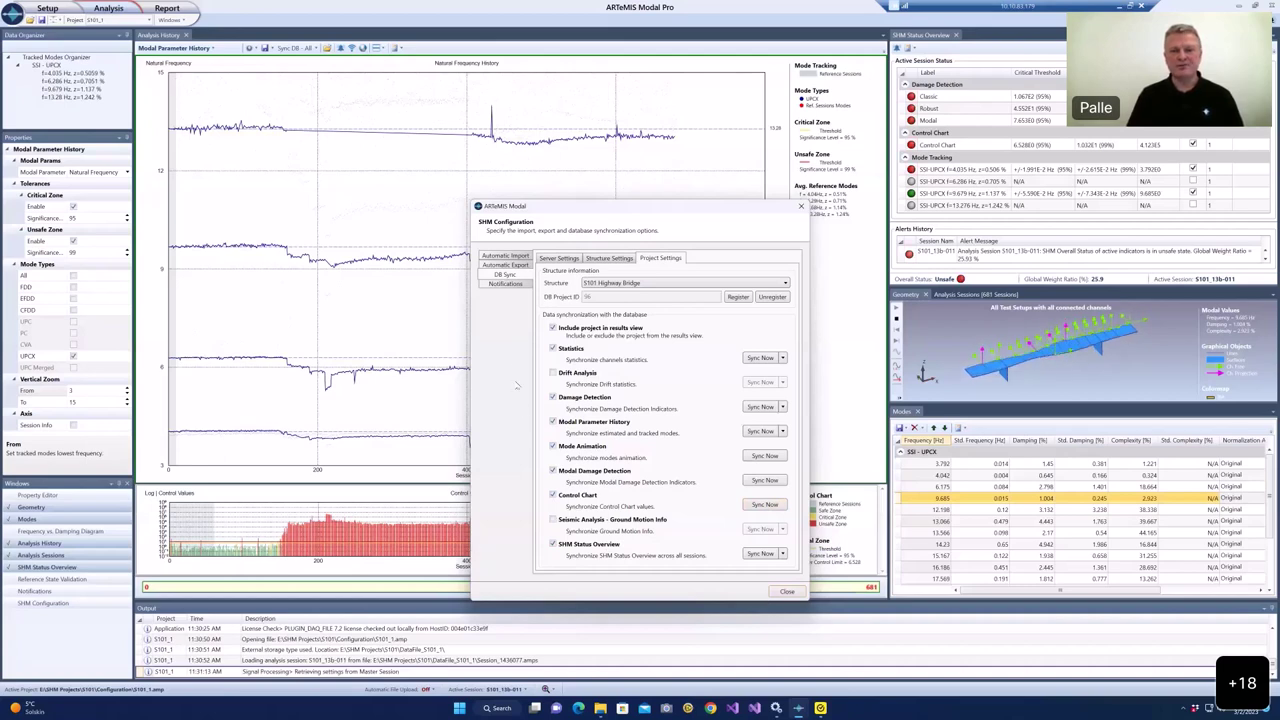
# View the notification options, close the SHM Configuration and minimize the remote session to return to the presentation.
pyautogui.click(504, 284)
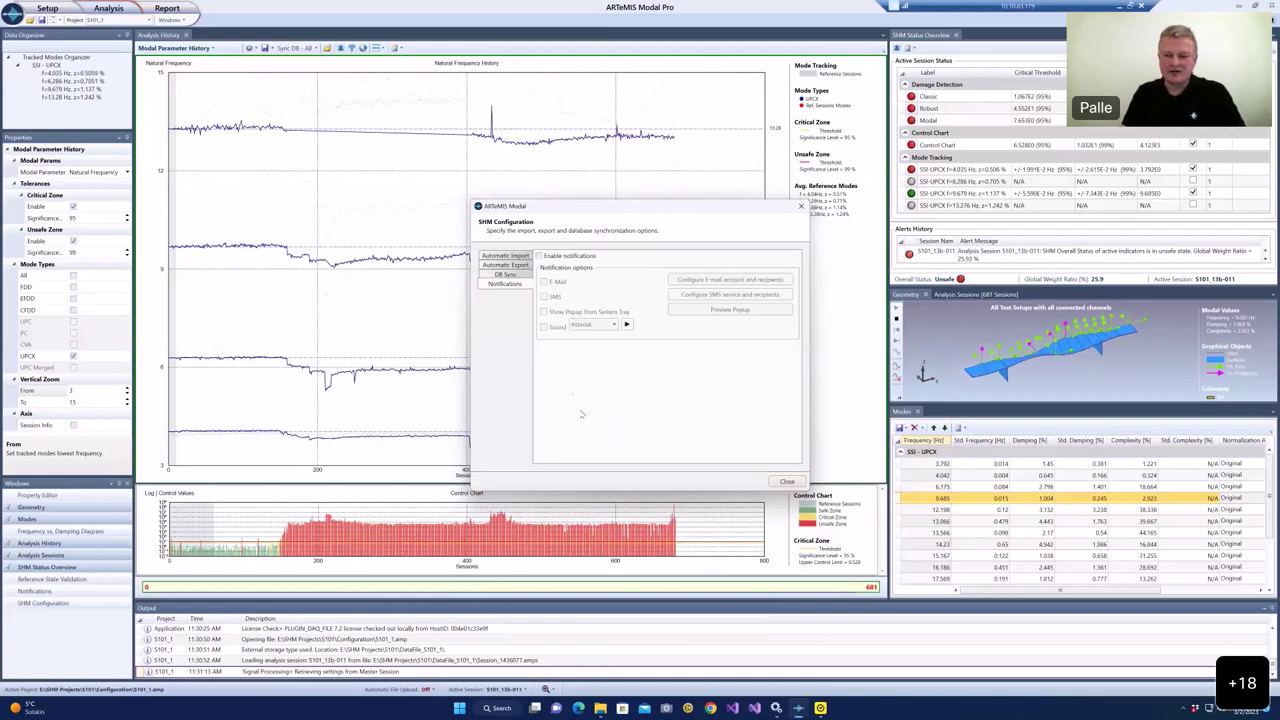
pyautogui.click(787, 482)
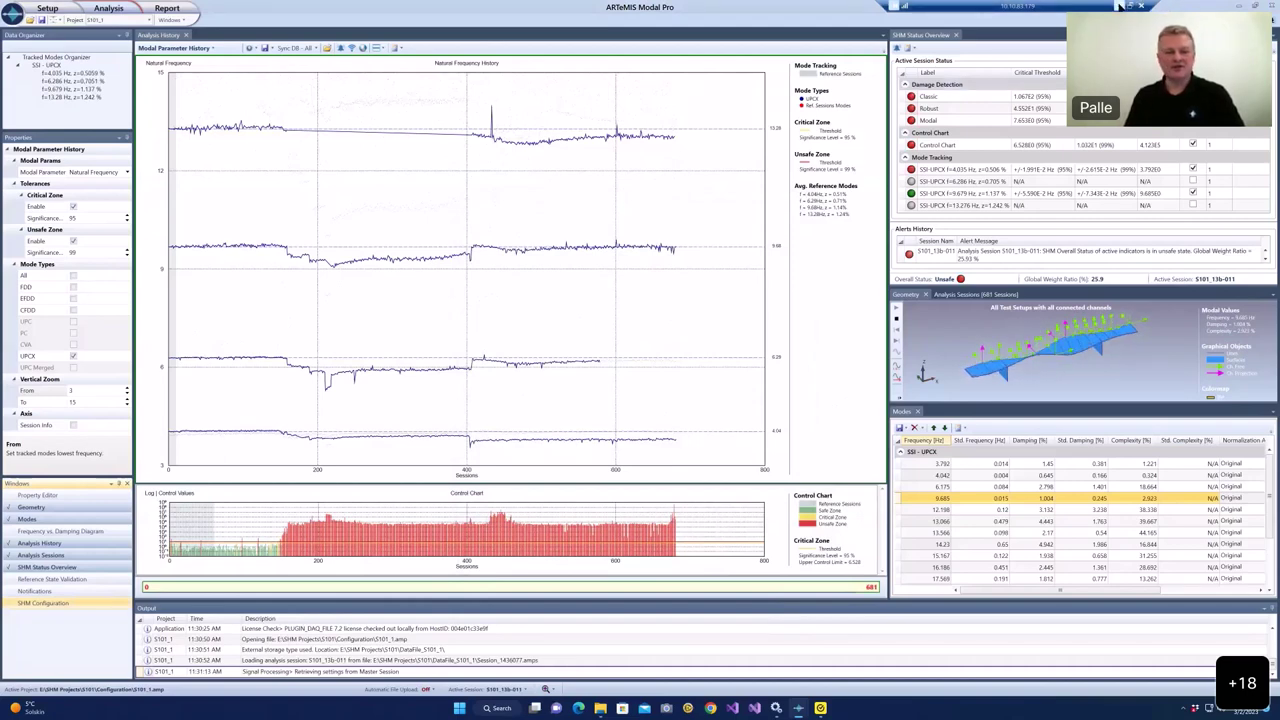
pyautogui.click(1121, 6)
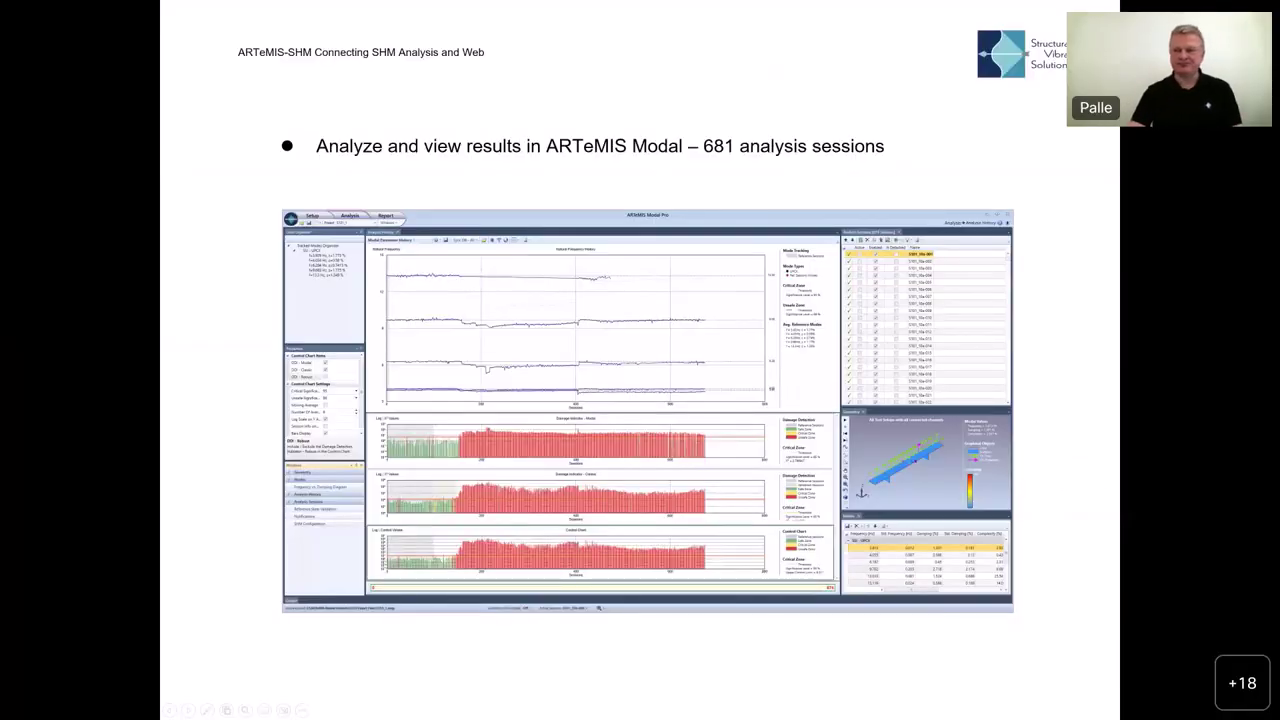
pyautogui.press('Right')
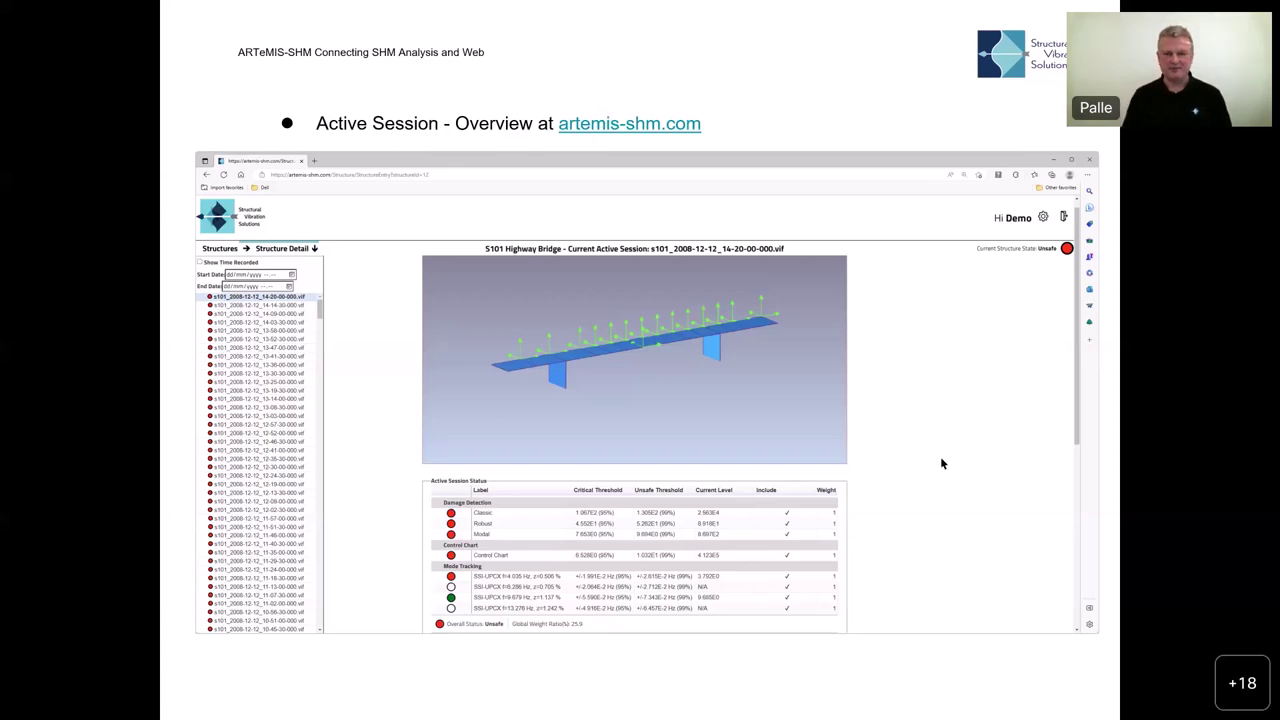
pyautogui.press('Right')
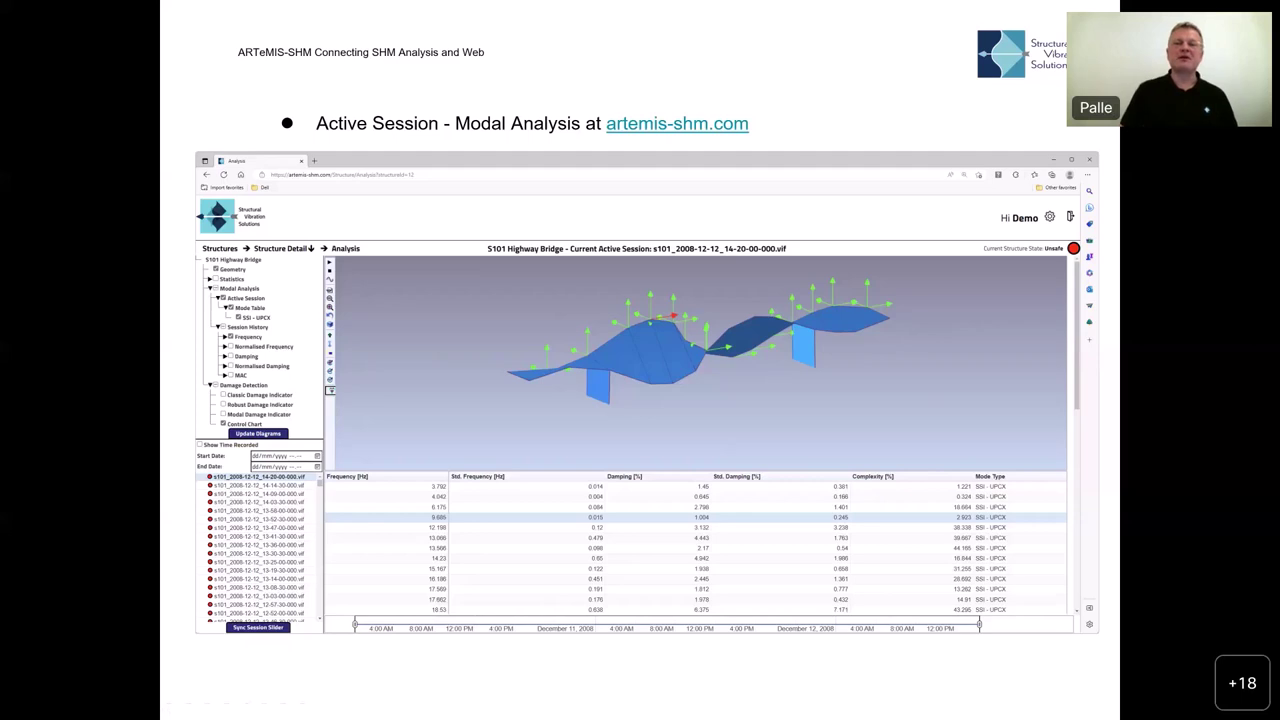
pyautogui.press('Right')
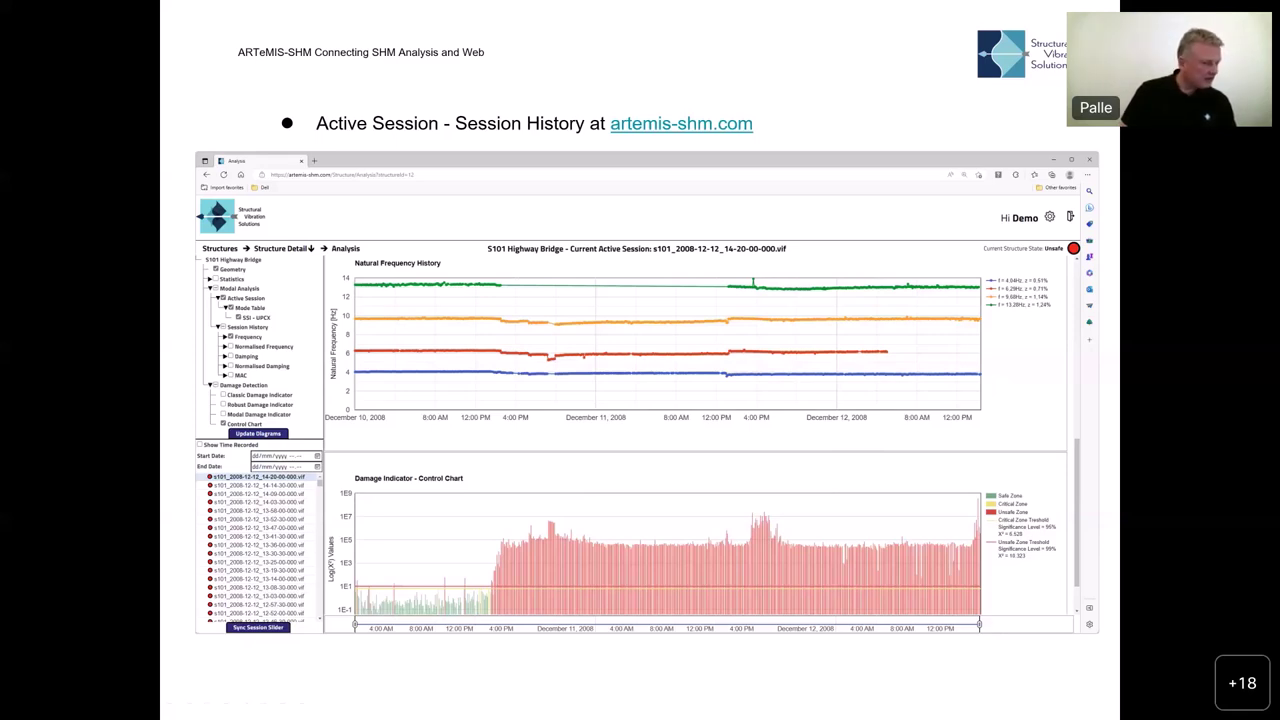
# Switch to the browser and log in to artemis-shm.com with the saved Demo username and its password.
pyautogui.hotkey('alt', 'Tab')
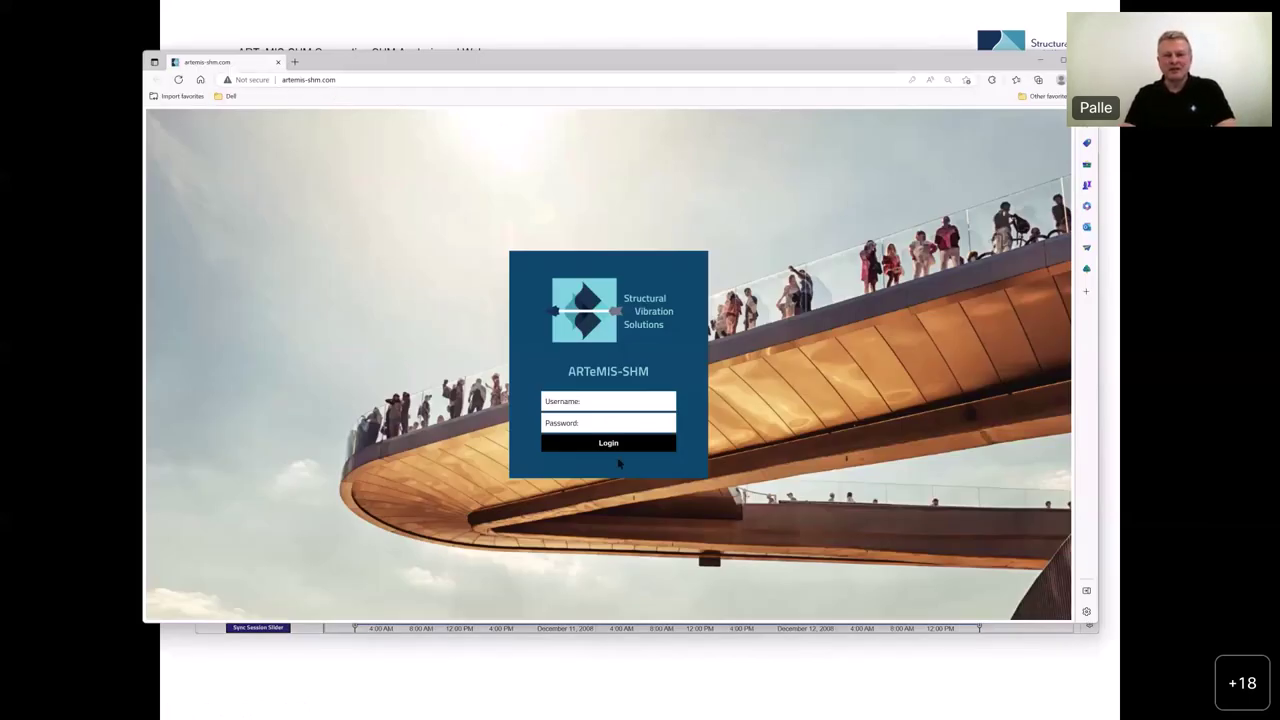
pyautogui.click(605, 403)
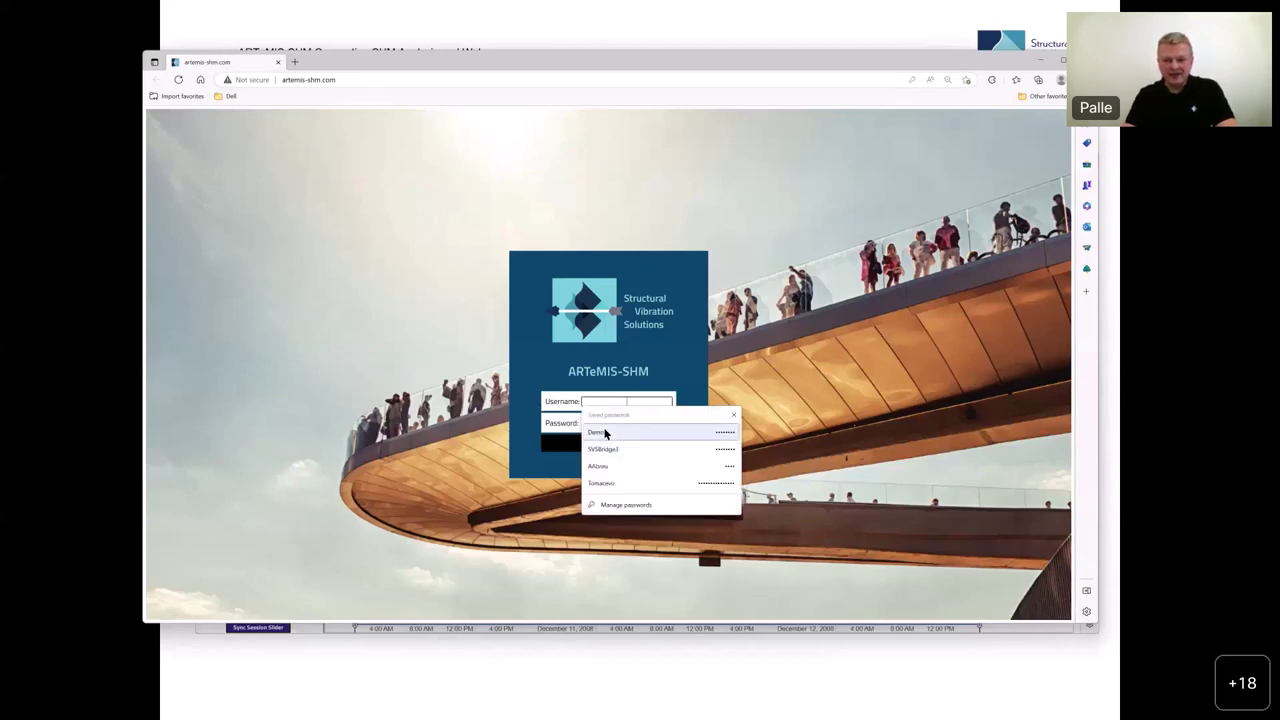
pyautogui.click(598, 432)
pyautogui.click(608, 443)
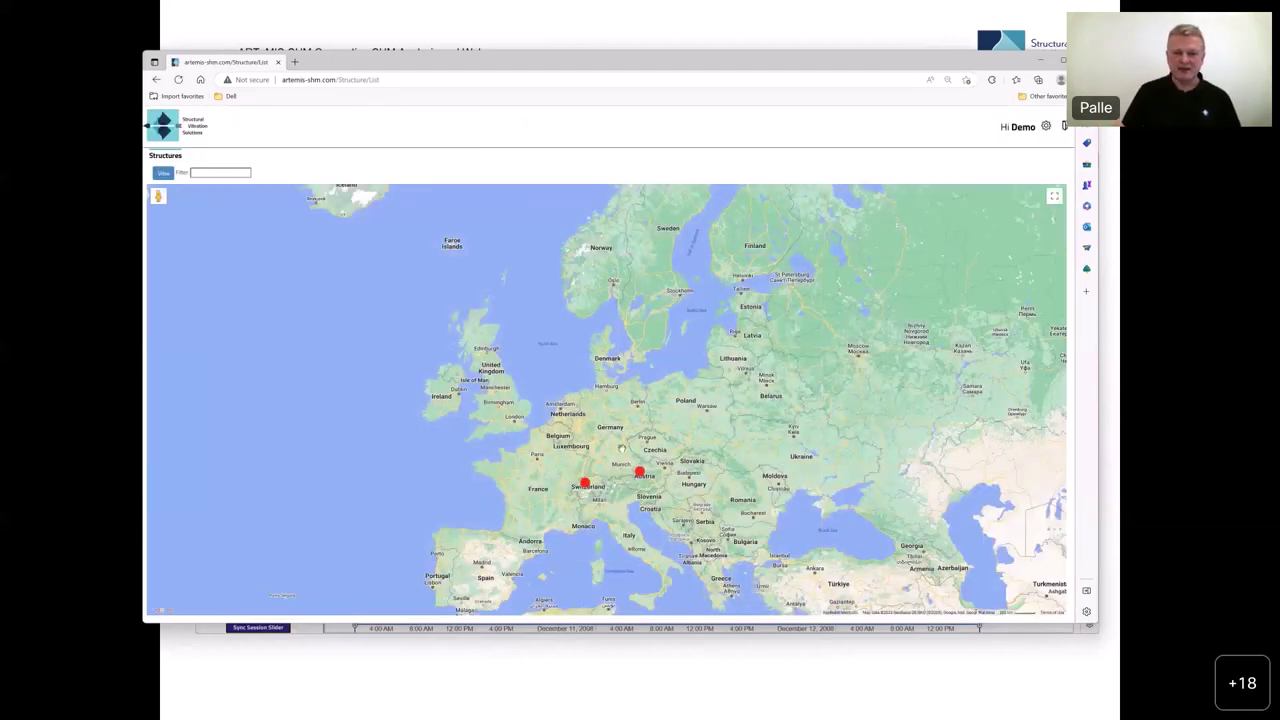
# Locate the S101 Highway Bridge in Austria on the structures map and open its detail page.
pyautogui.scroll(1, 654, 483)
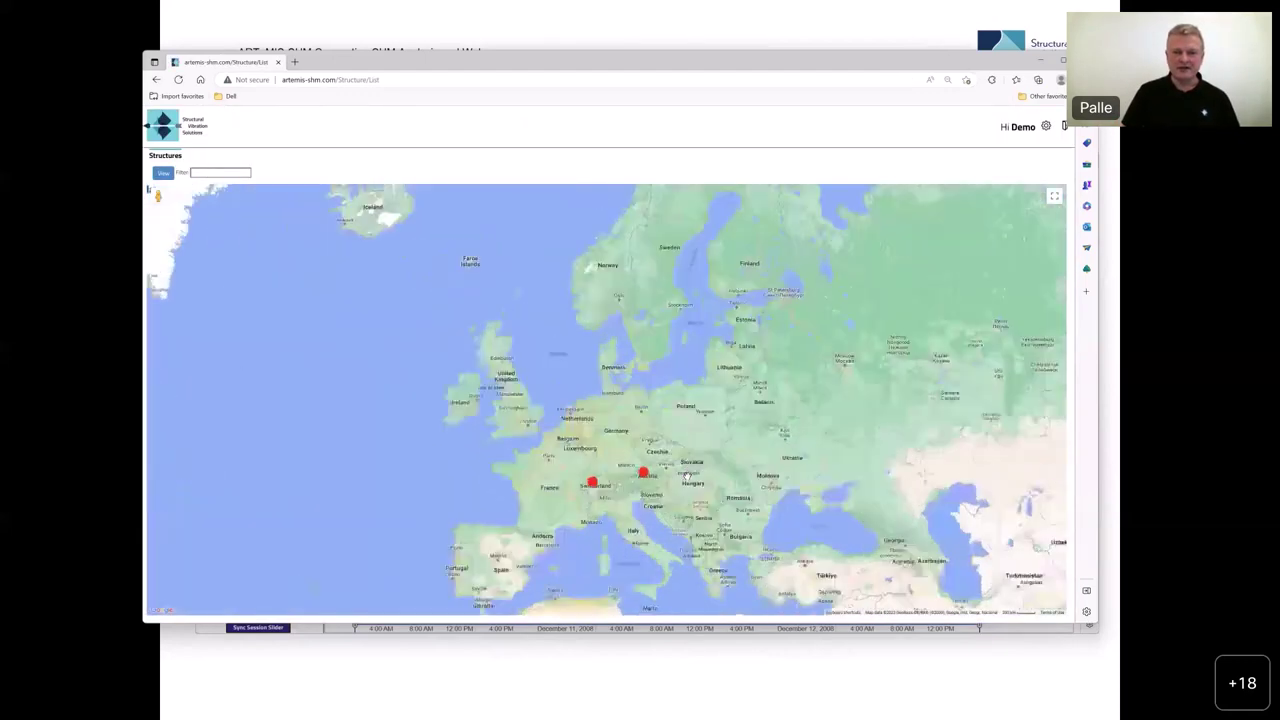
pyautogui.moveTo(654, 483); pyautogui.dragTo(693, 403)
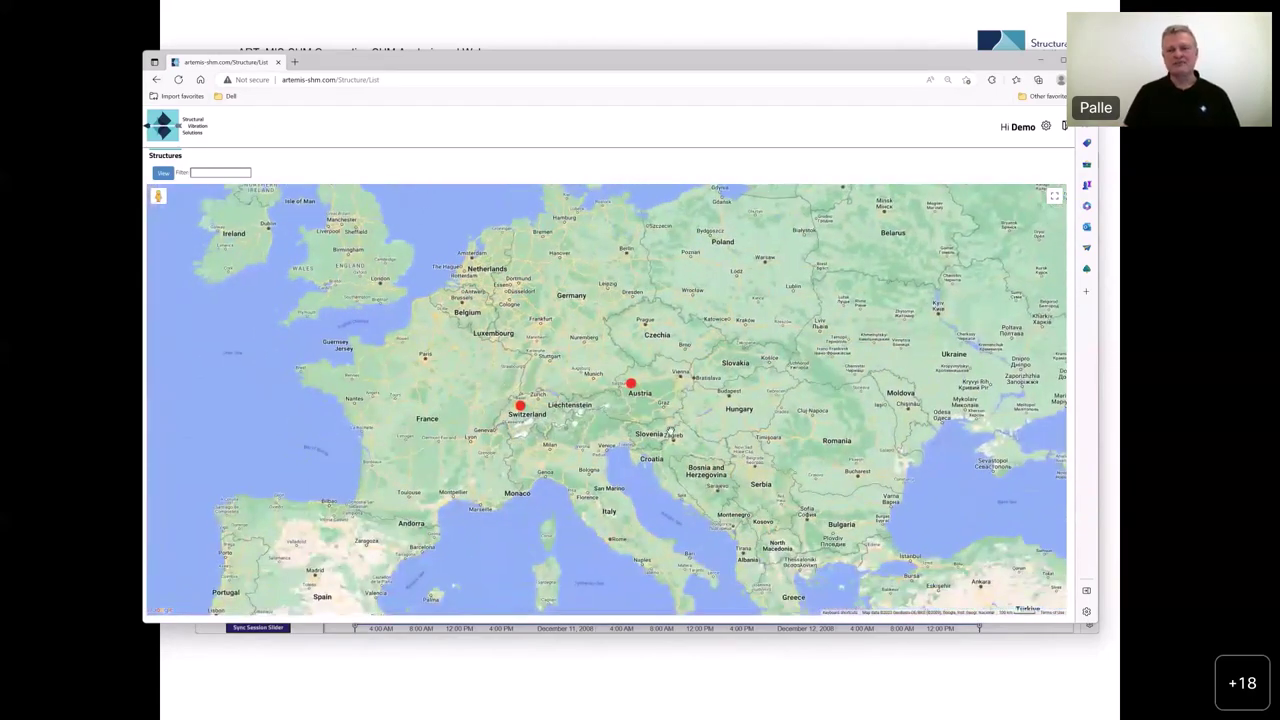
pyautogui.scroll(1, 670, 432)
pyautogui.scroll(1, 670, 432)
pyautogui.scroll(-1, 670, 432)
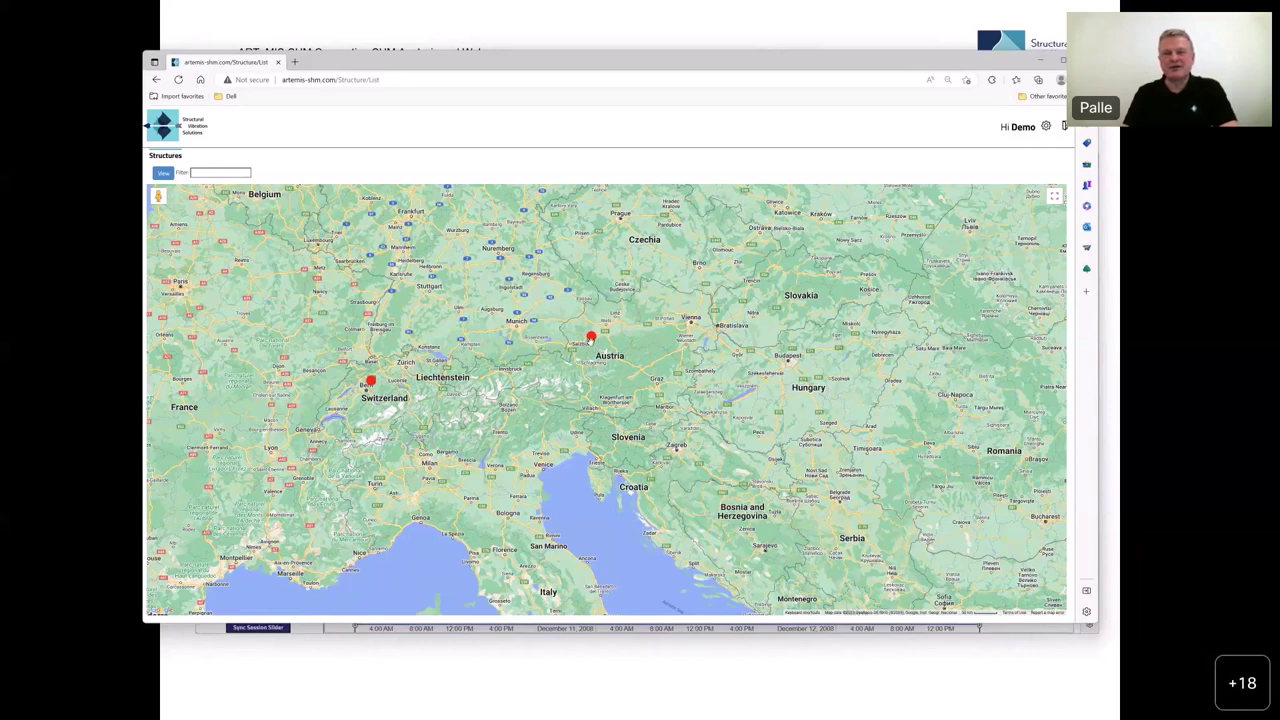
pyautogui.click(592, 339)
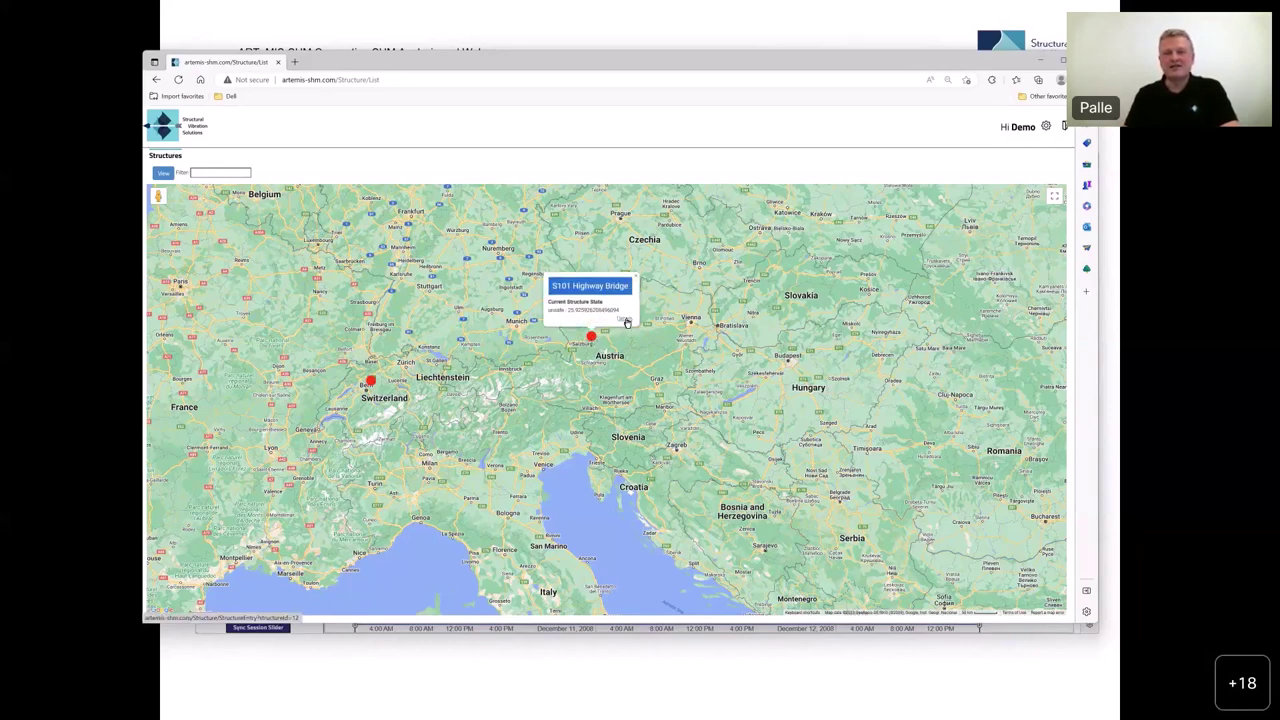
pyautogui.click(626, 322)
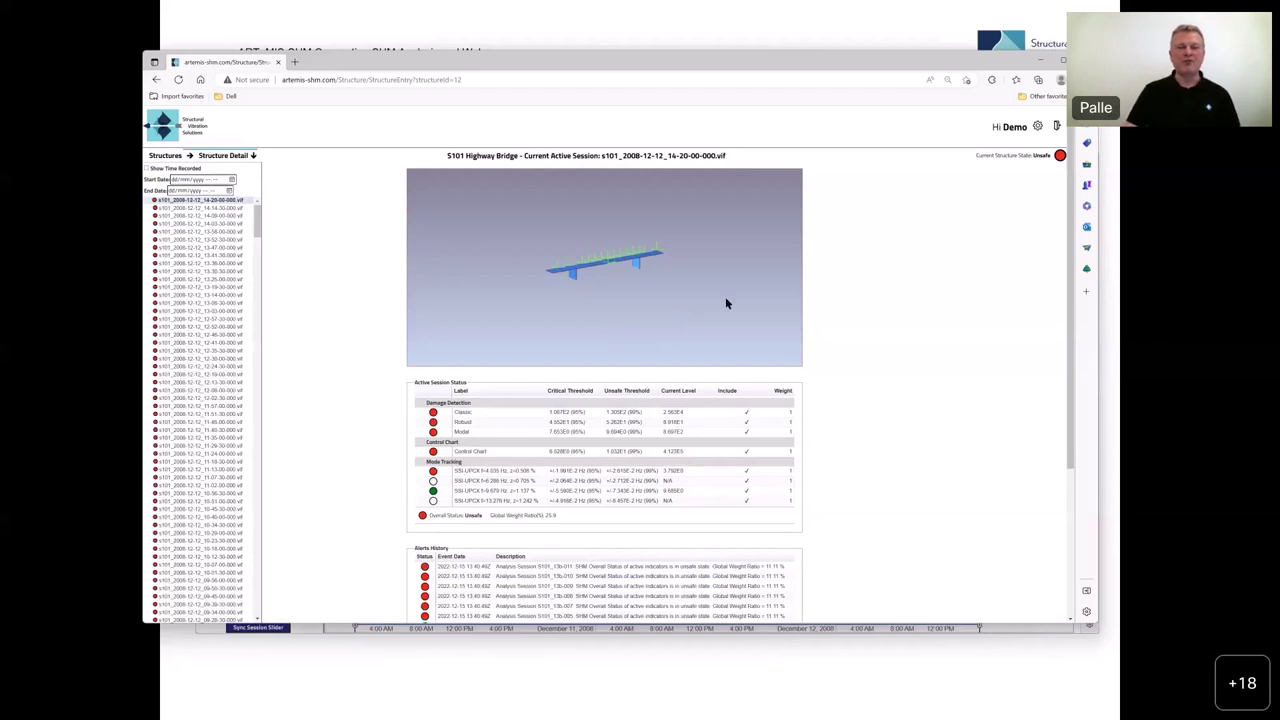
# Open the Analysis page of the S101 Highway Bridge and select session s101_2008-12-12_14-20-00-000.vif.
pyautogui.scroll(3, 726, 292)
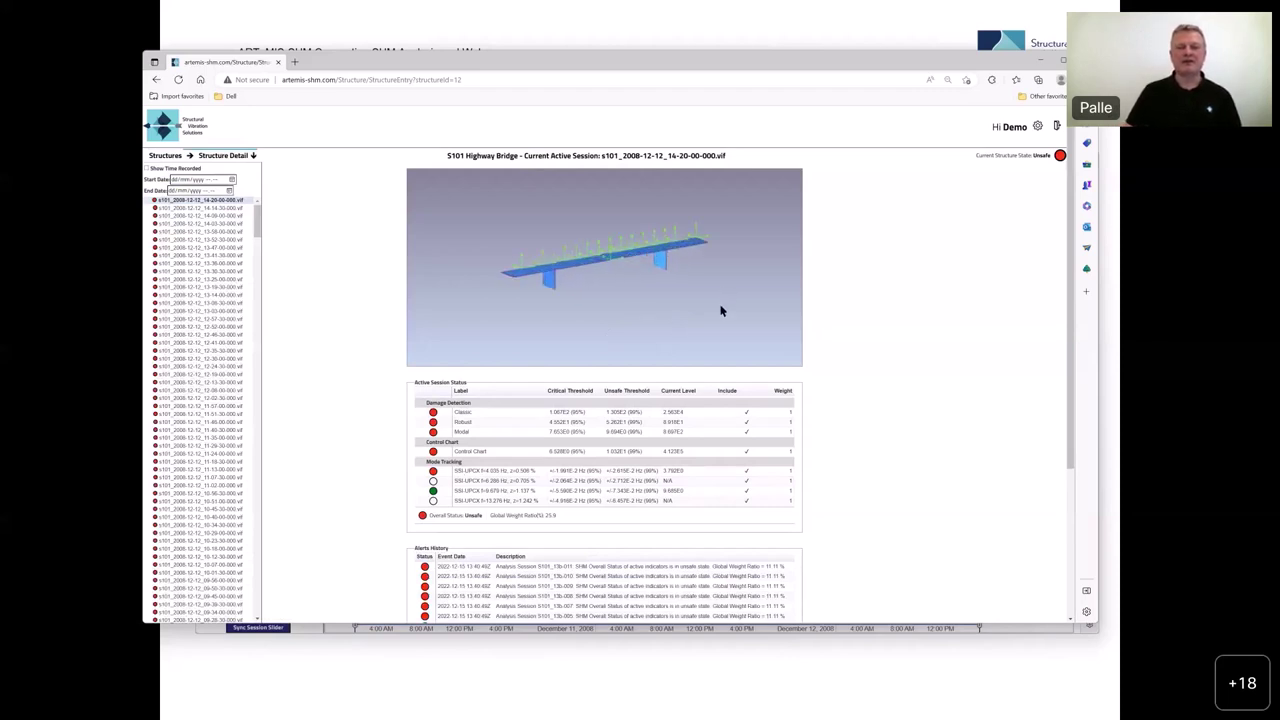
pyautogui.moveTo(720, 309); pyautogui.dragTo(593, 324)
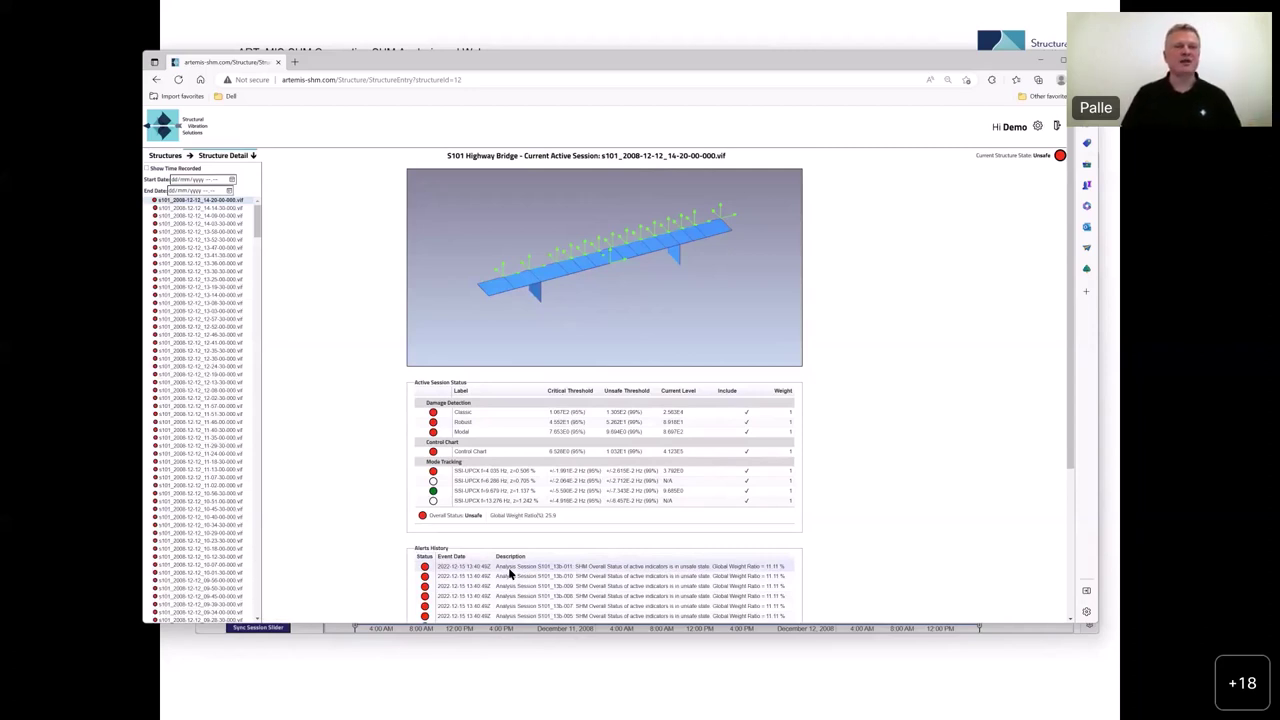
pyautogui.click(242, 154)
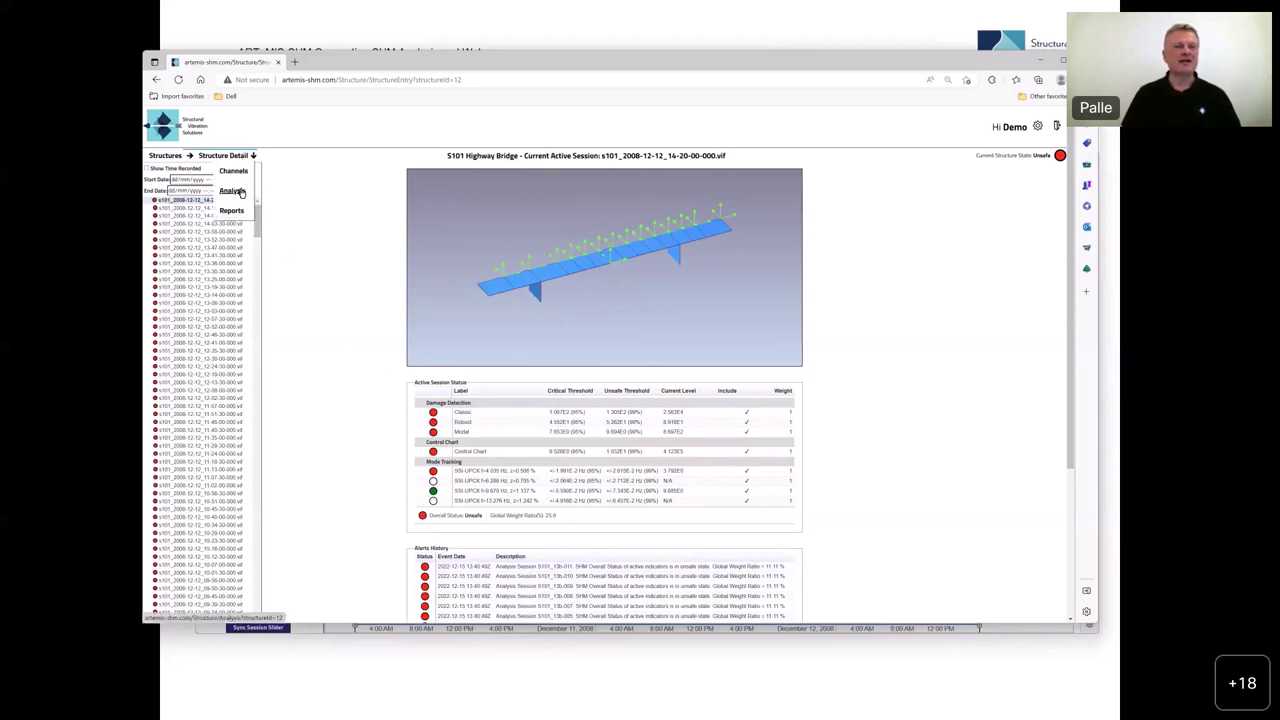
pyautogui.click(232, 190)
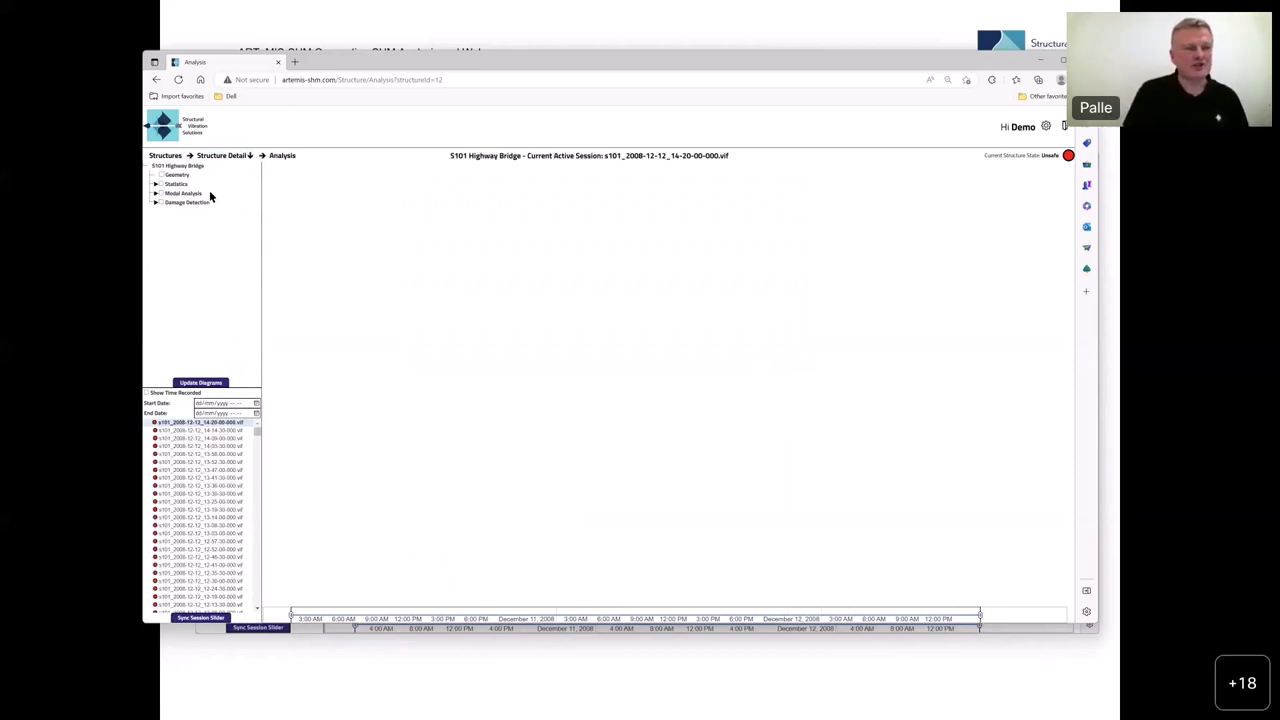
pyautogui.click(164, 426)
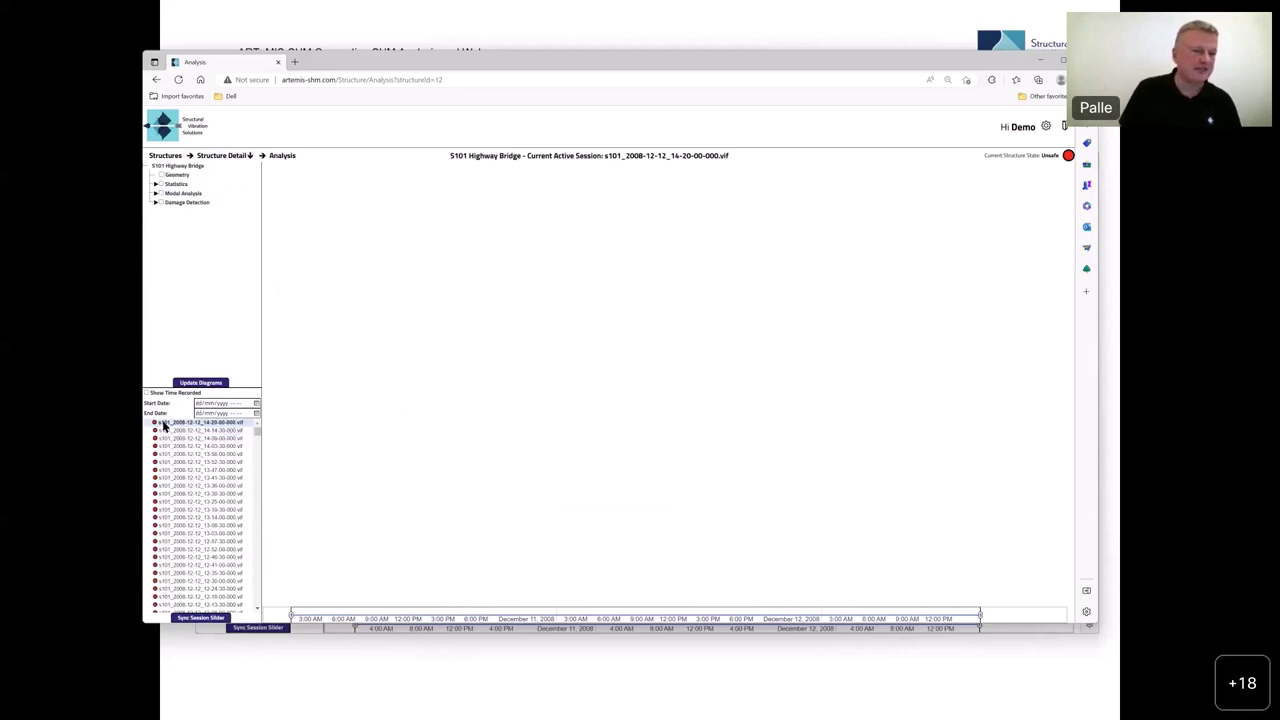
# Display the Geometry, active-session Mode Table, Session History Frequency and Damage Detection Control Chart diagrams for the selected session.
pyautogui.click(161, 175)
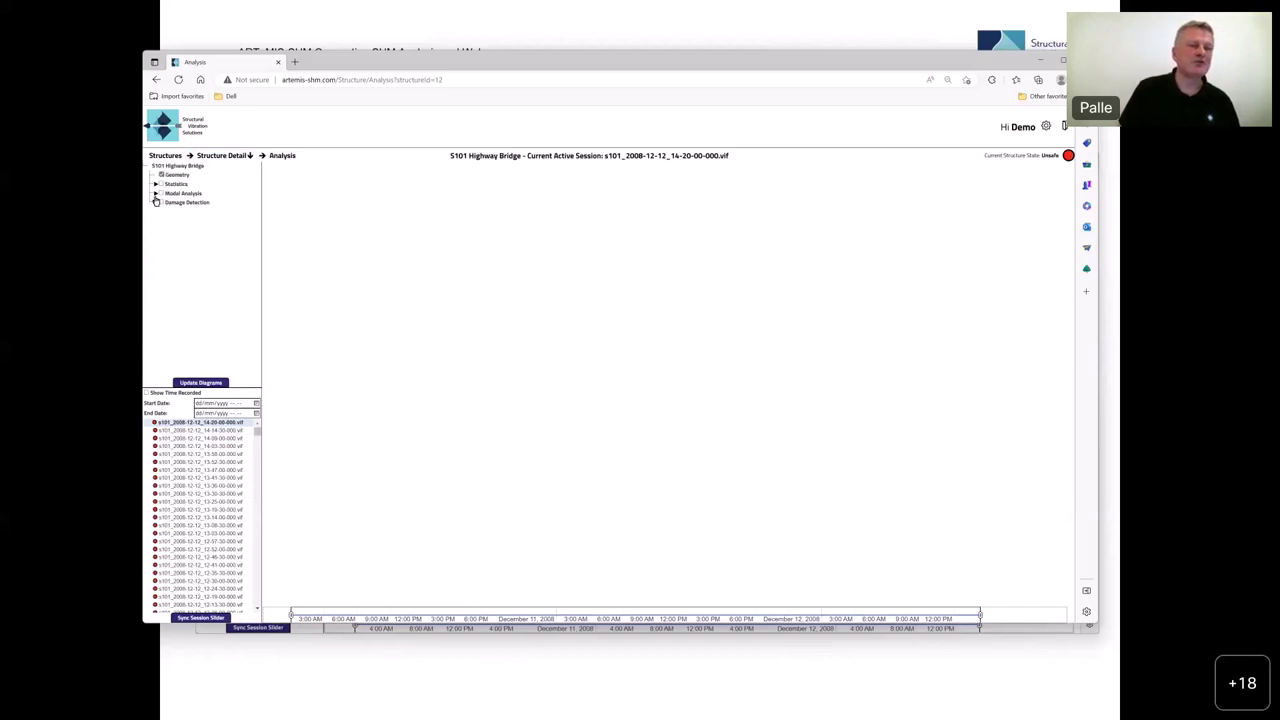
pyautogui.click(156, 193)
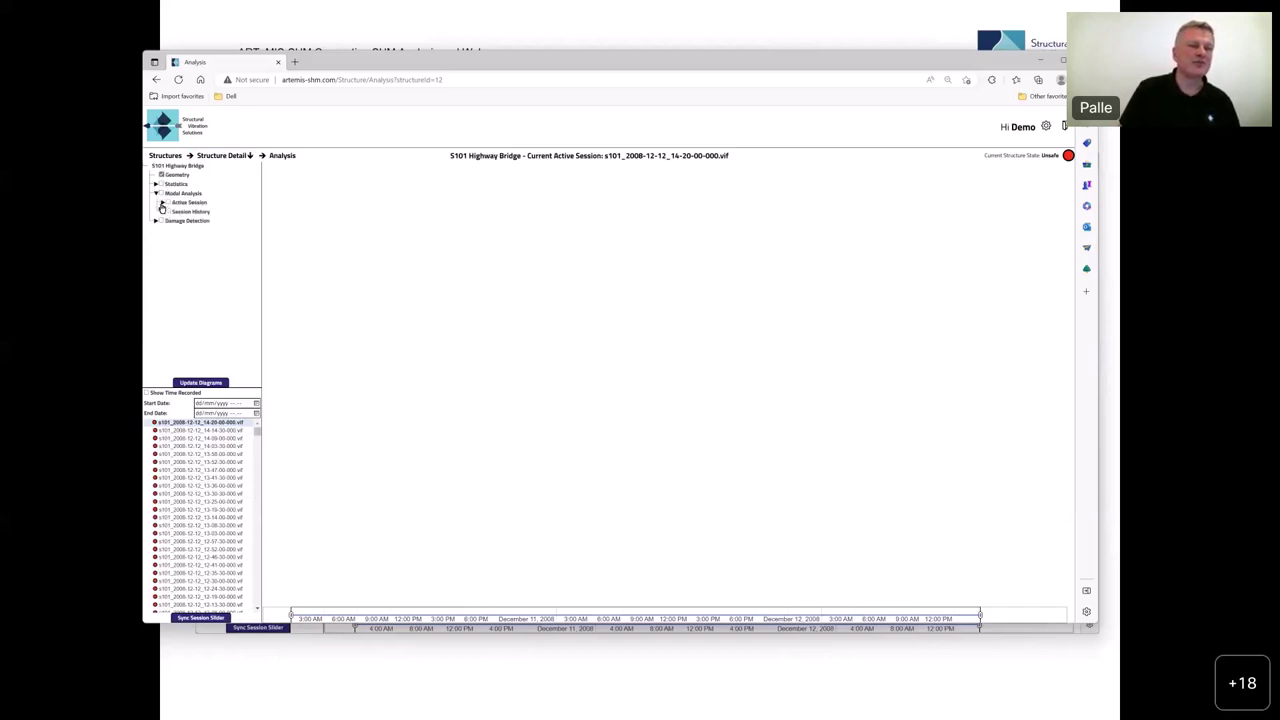
pyautogui.click(163, 203)
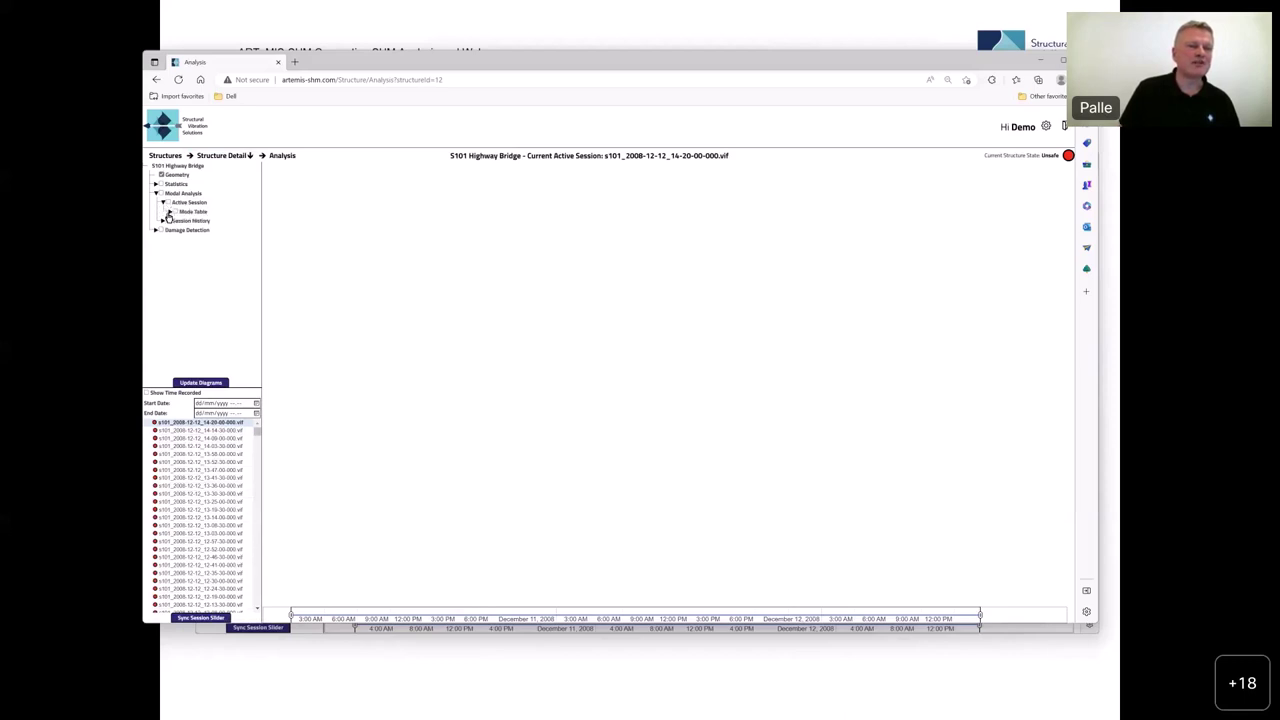
pyautogui.click(175, 212)
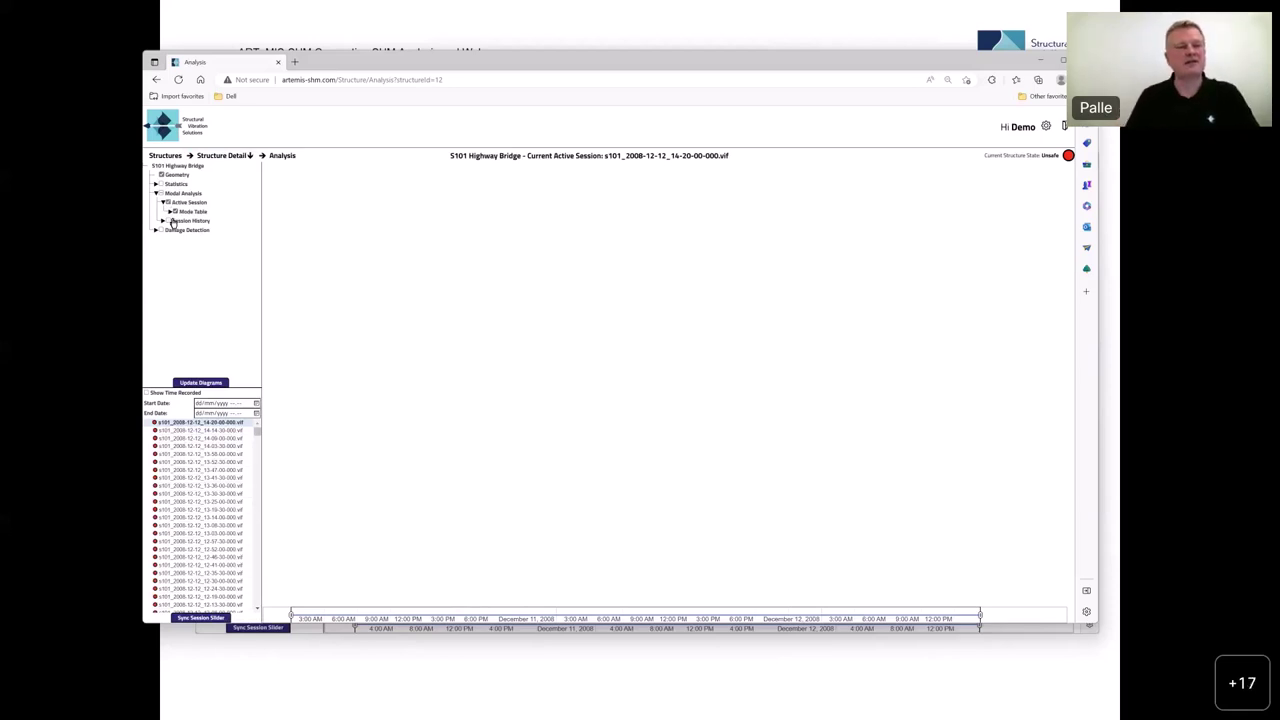
pyautogui.click(164, 222)
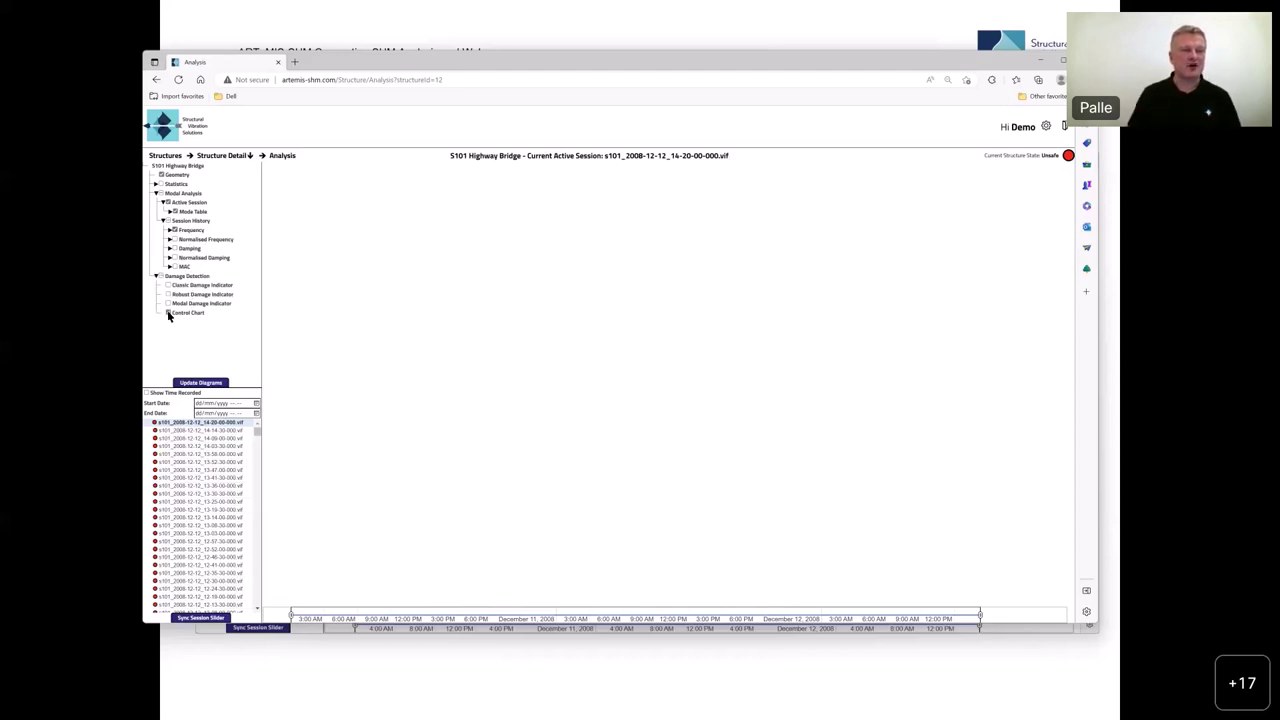
pyautogui.click(169, 313)
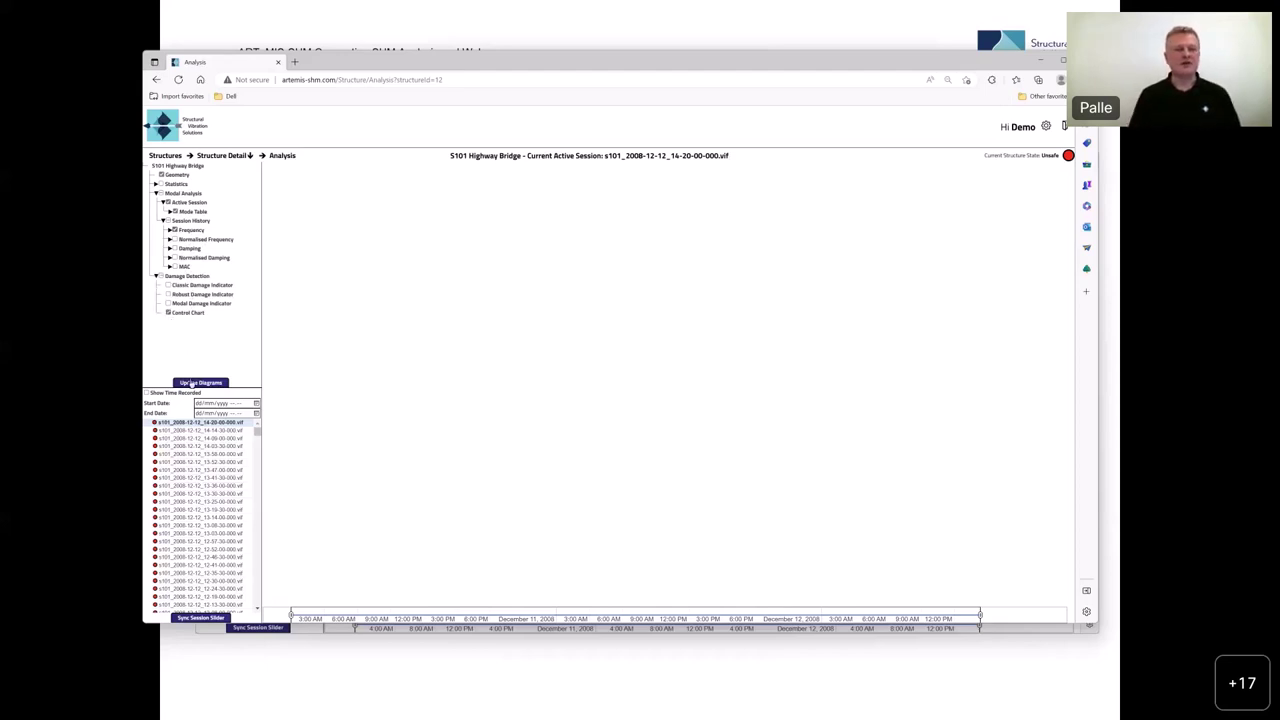
pyautogui.click(201, 385)
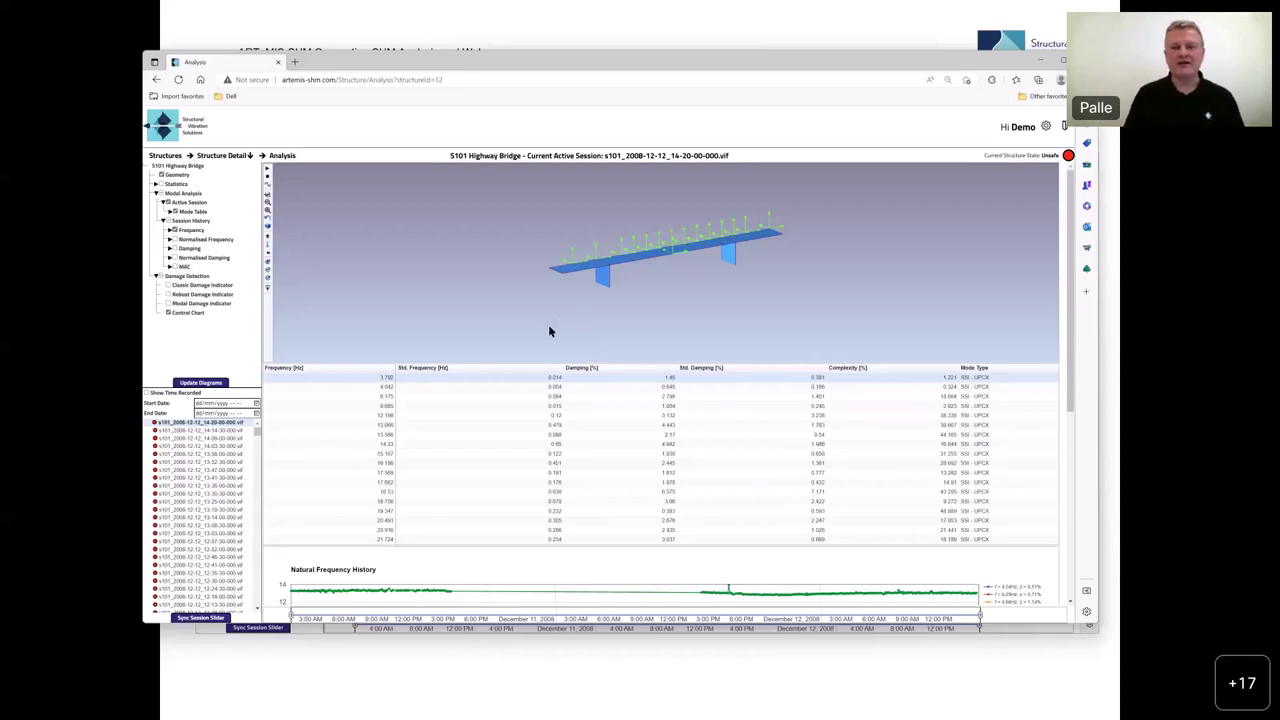
# Animate the second and fourth modes of the mode table on the bridge geometry, with the deformation scale set to 0.2.
pyautogui.moveTo(549, 330); pyautogui.dragTo(687, 307)
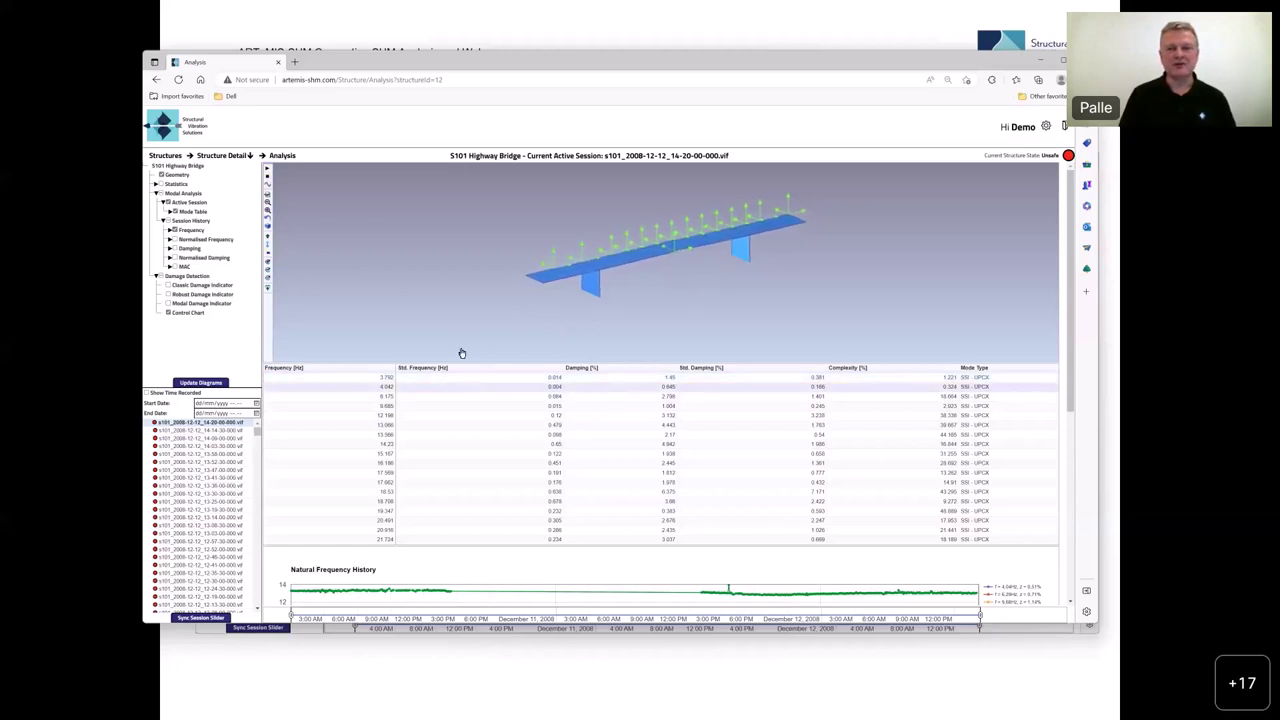
pyautogui.click(269, 290)
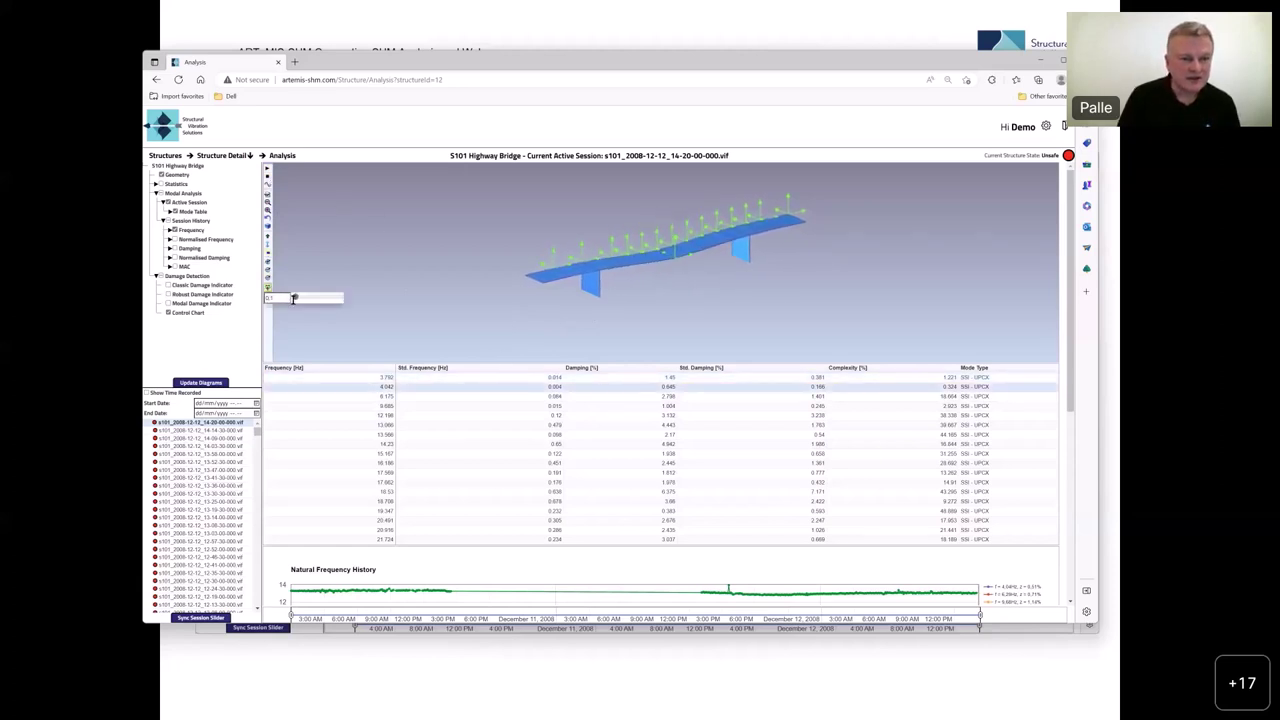
pyautogui.scroll(2, 287, 293)
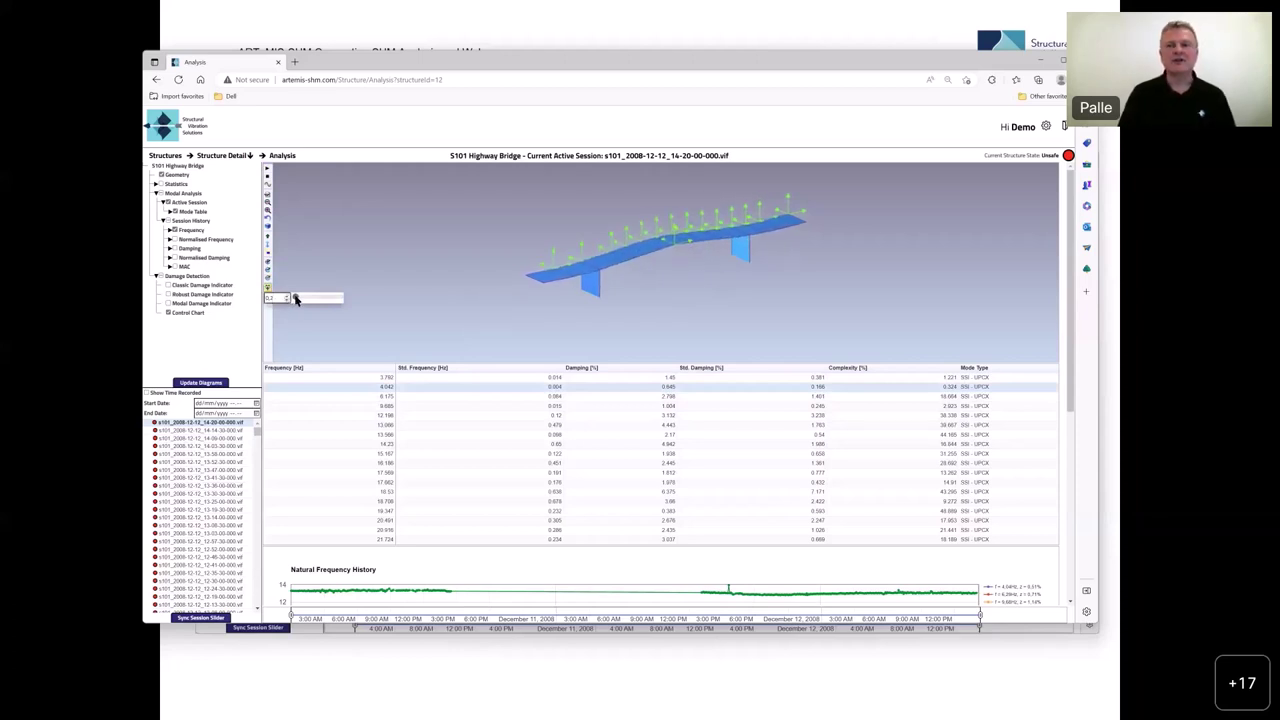
pyautogui.moveTo(683, 320)
pyautogui.mouseDown()
pyautogui.moveTo(733, 313)
pyautogui.moveTo(676, 319)
pyautogui.mouseUp()
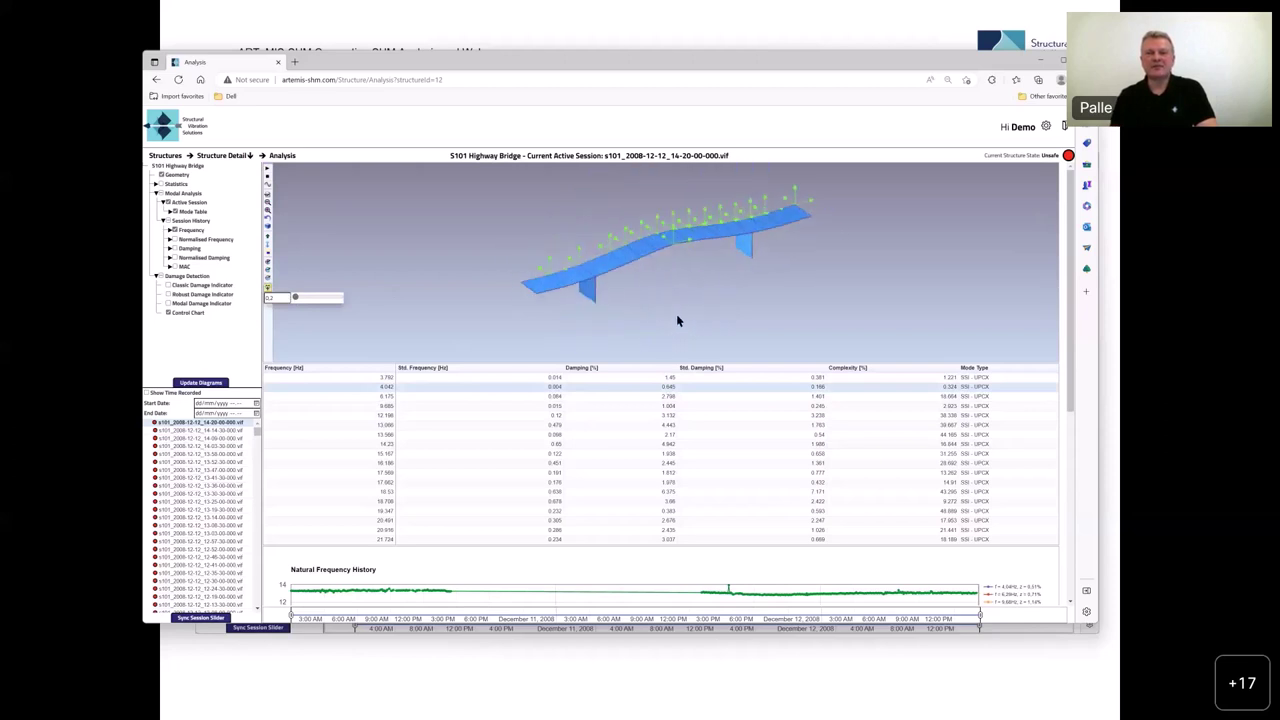
pyautogui.scroll(3, 675, 320)
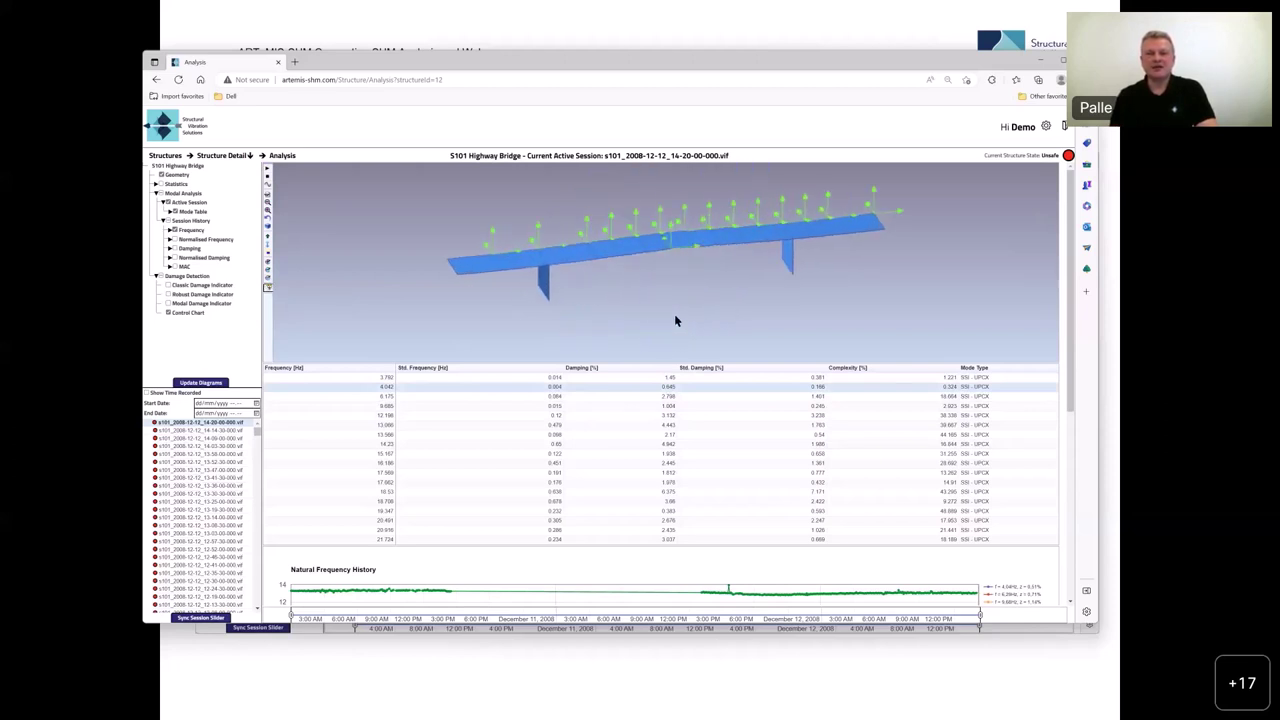
pyautogui.moveTo(676, 319); pyautogui.dragTo(682, 317)
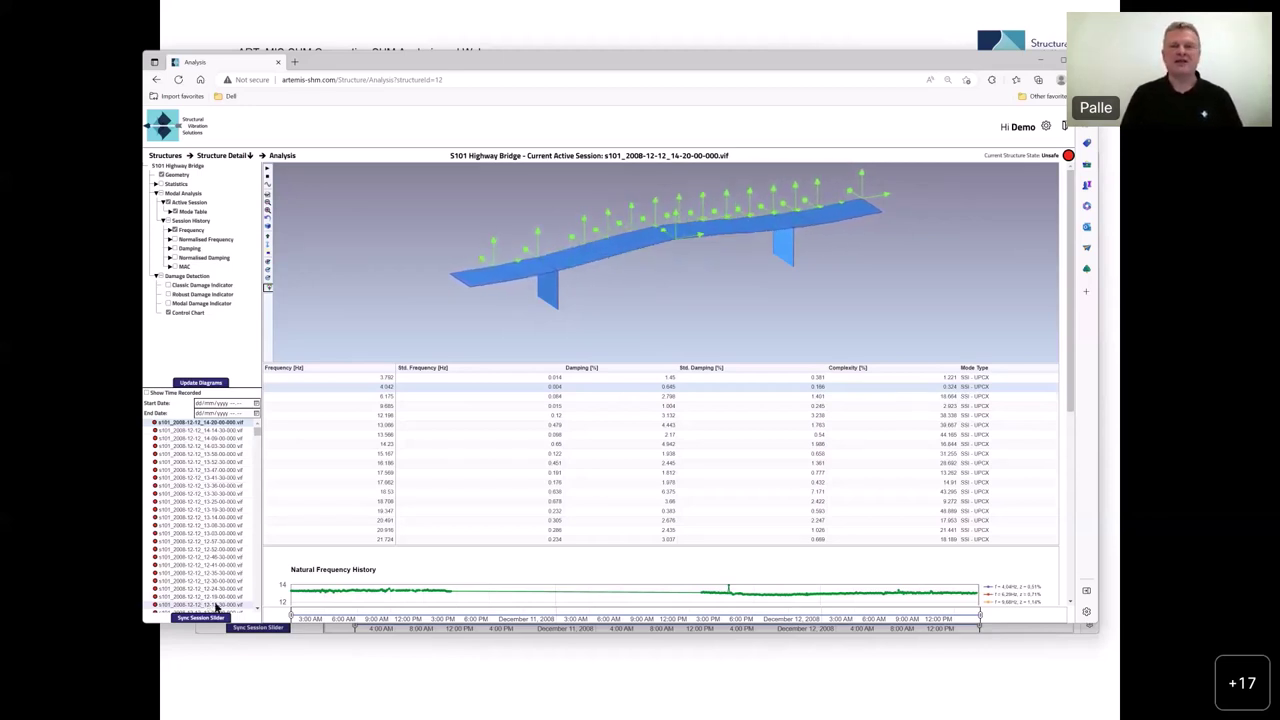
pyautogui.click(446, 408)
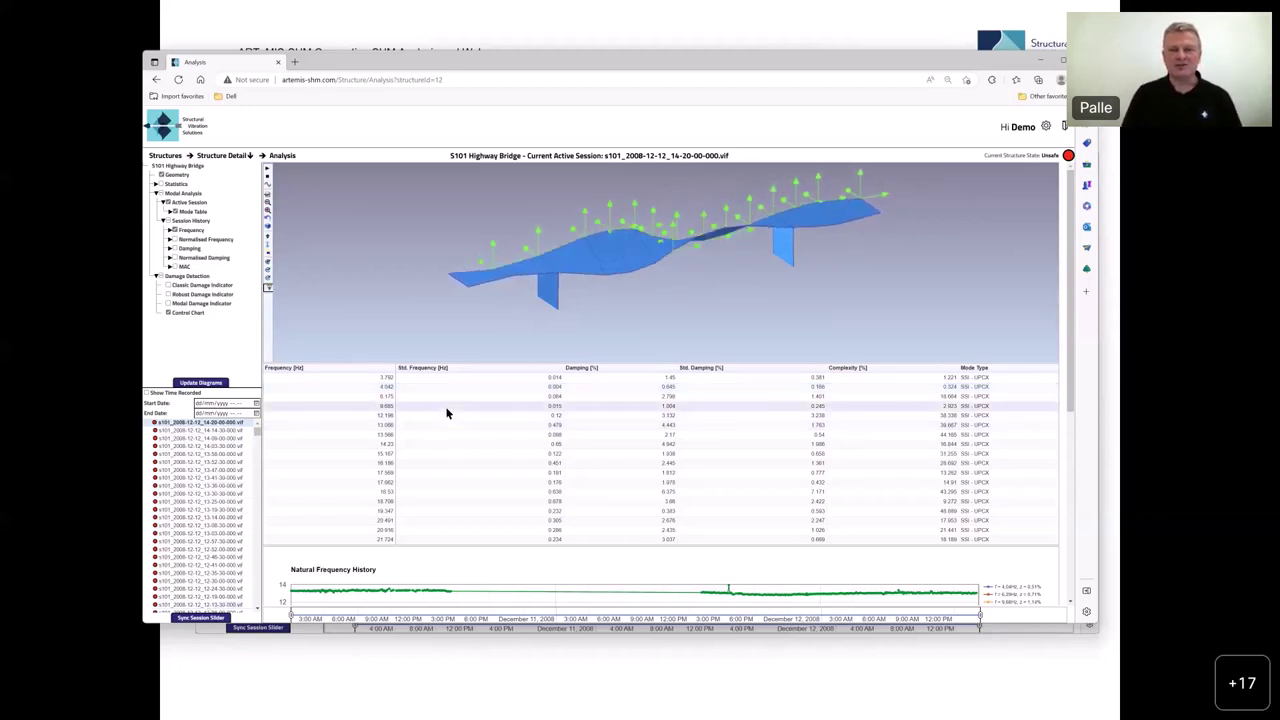
pyautogui.moveTo(574, 320)
pyautogui.mouseDown()
pyautogui.moveTo(606, 311)
pyautogui.moveTo(585, 318)
pyautogui.mouseUp()
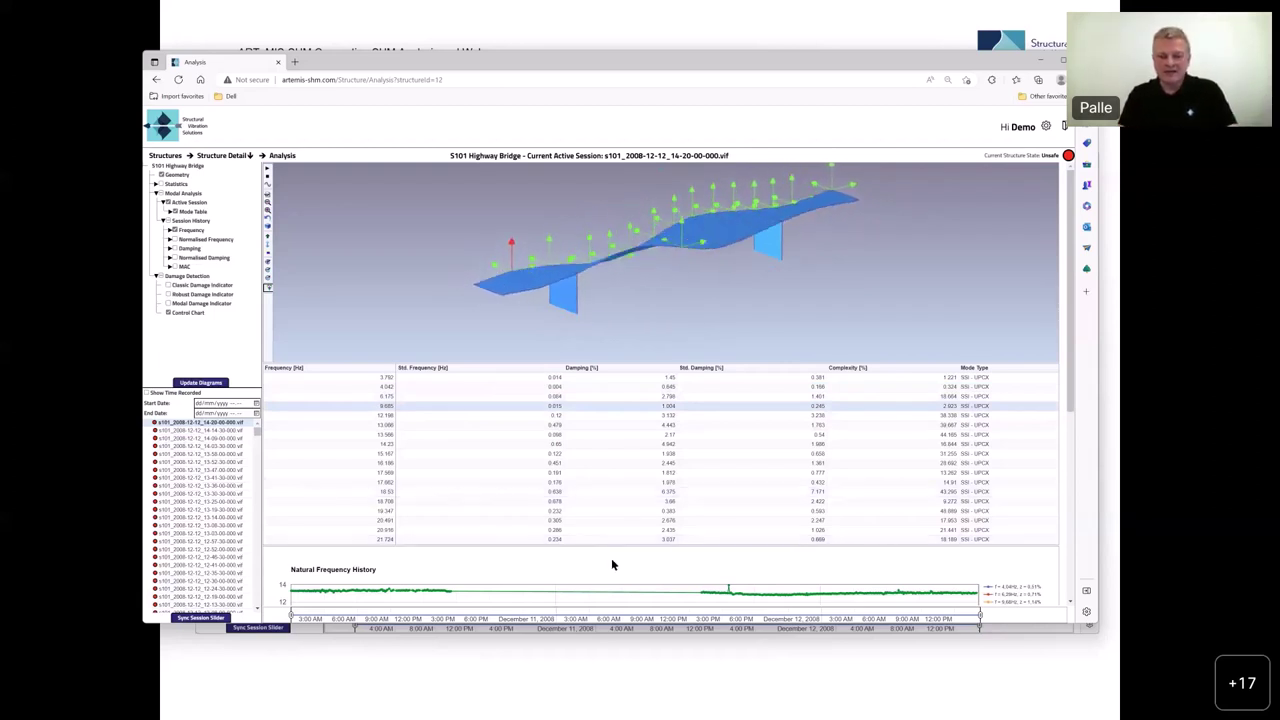
# Examine the Natural Frequency History and the damage indicator Control Chart, including the session details of the latest points on the highest-frequency curve.
pyautogui.scroll(-3, 611, 560)
pyautogui.scroll(-2, 613, 565)
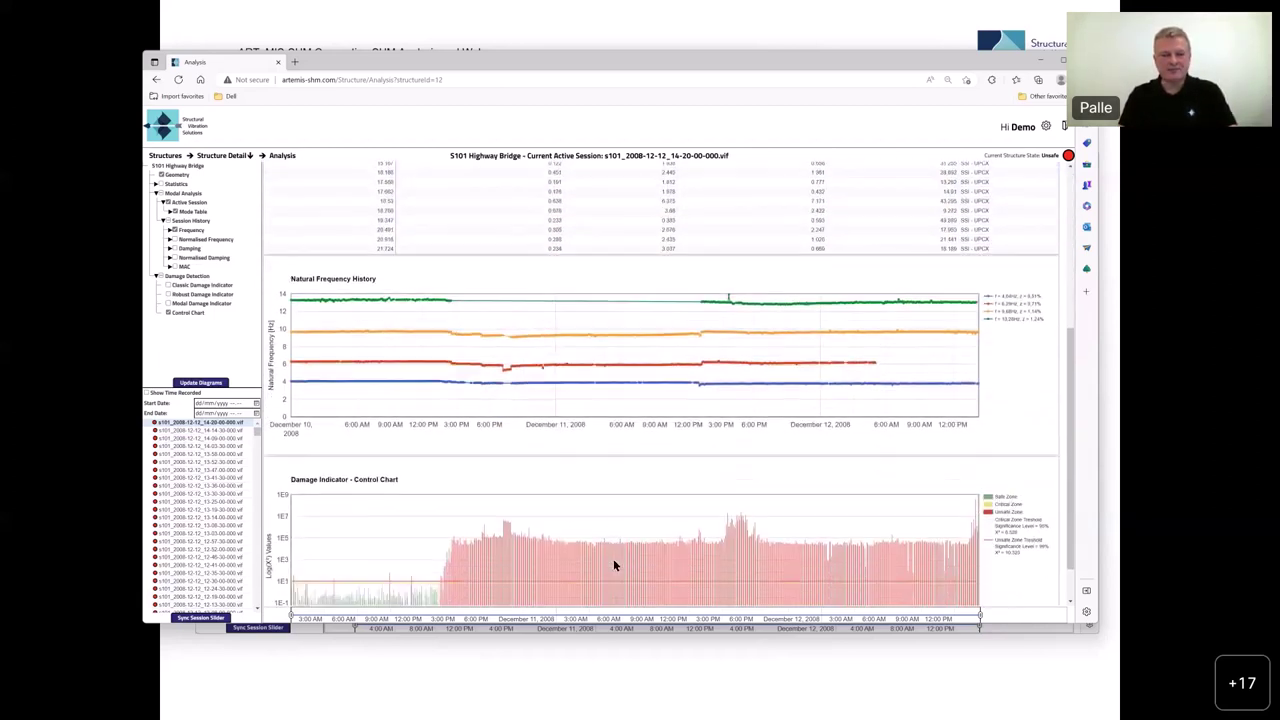
pyautogui.moveTo(971, 263)
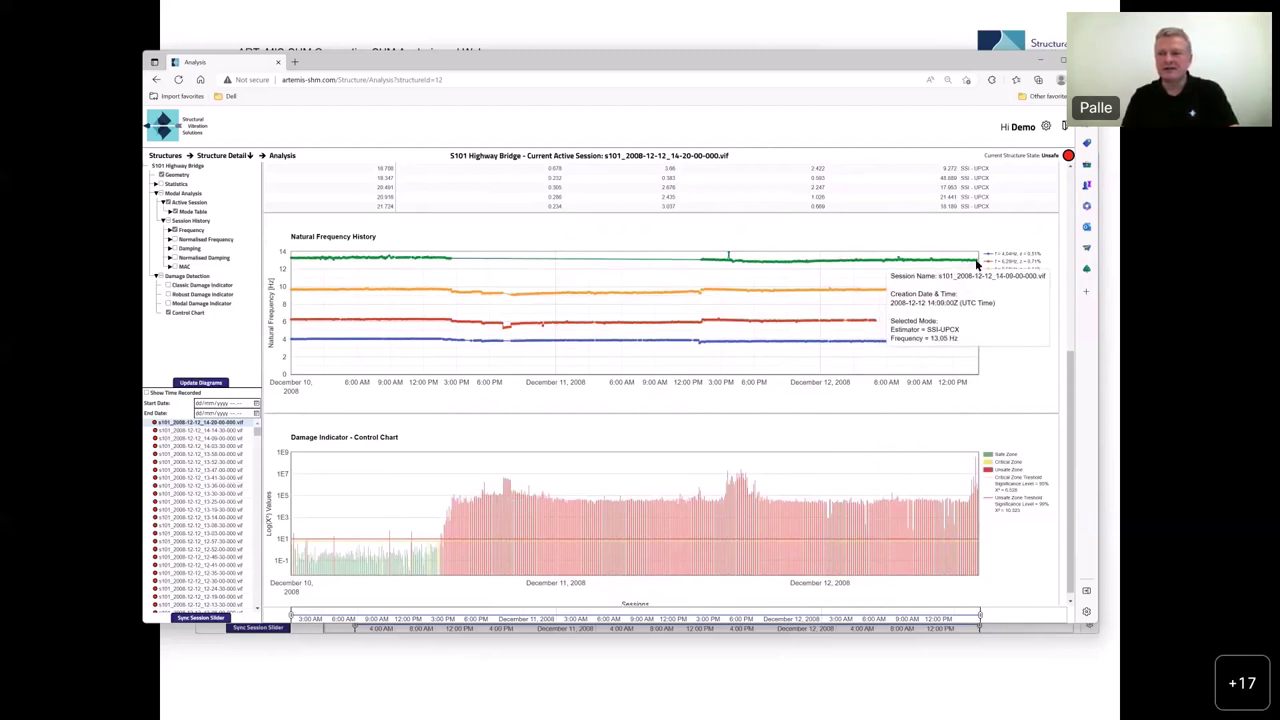
pyautogui.moveTo(979, 344)
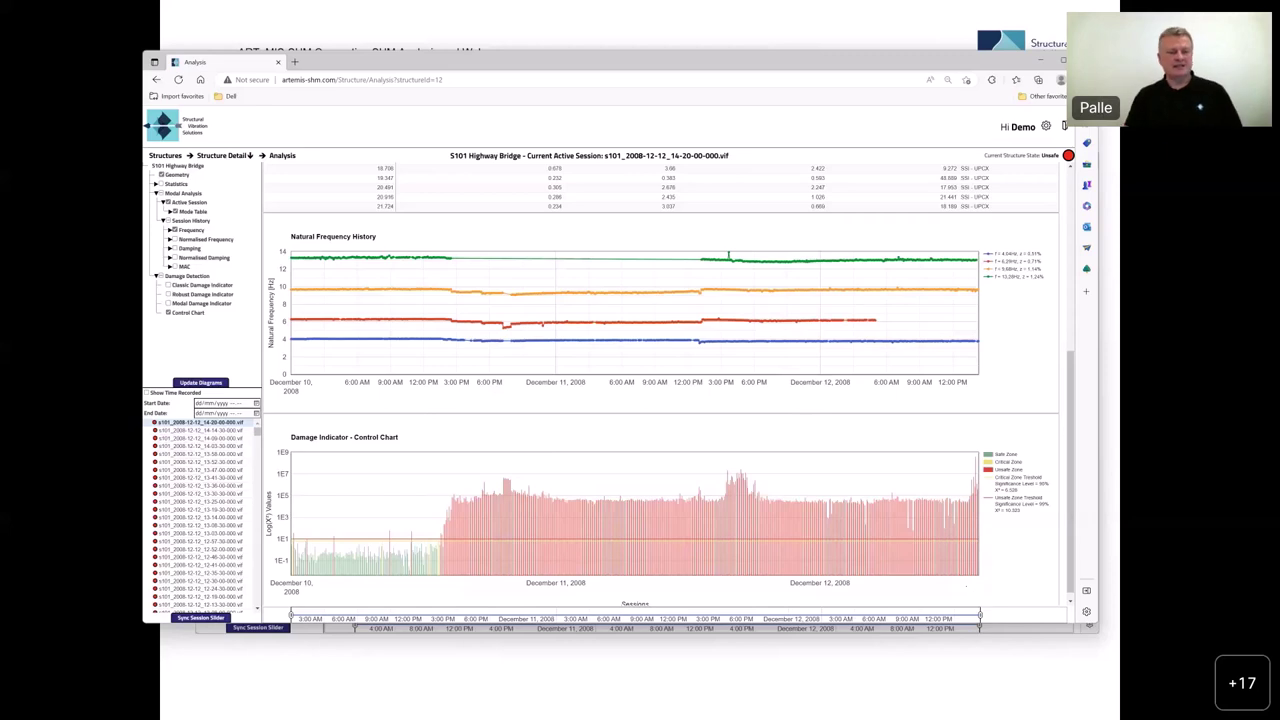
# Minimize the browser to return to the presentation and advance to the Final Remarks slide.
pyautogui.click(1043, 62)
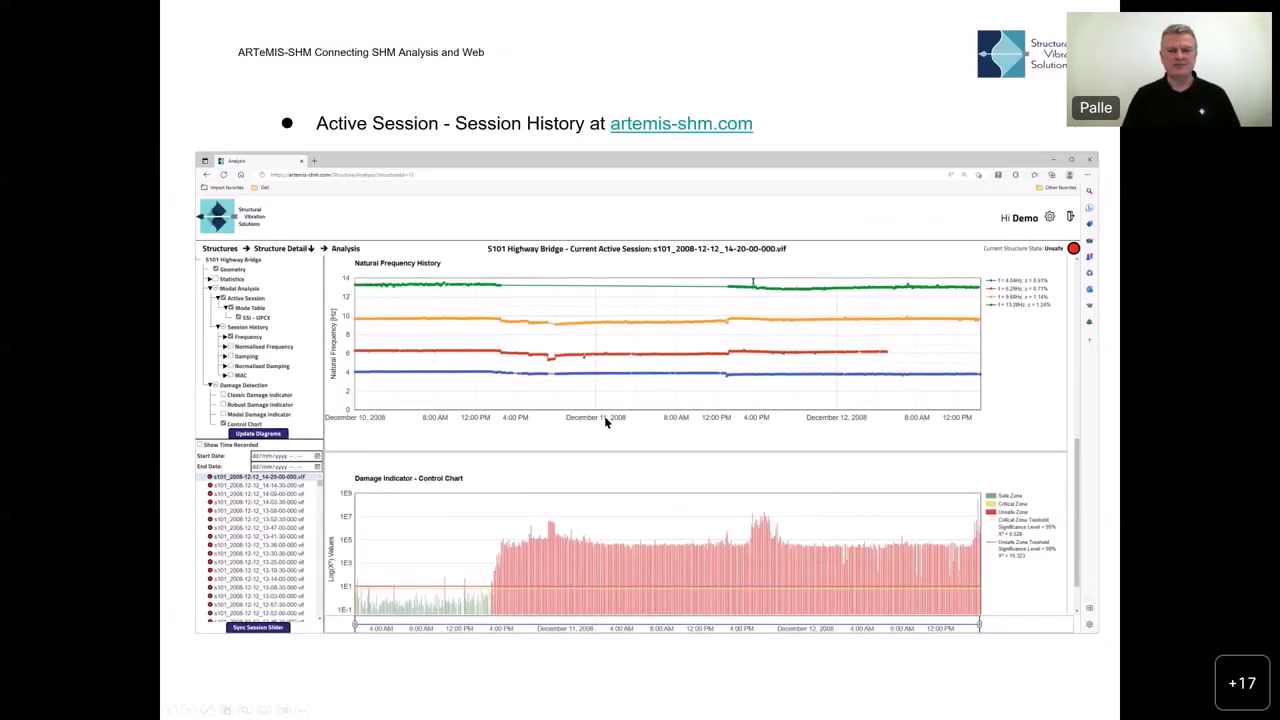
pyautogui.click(605, 422)
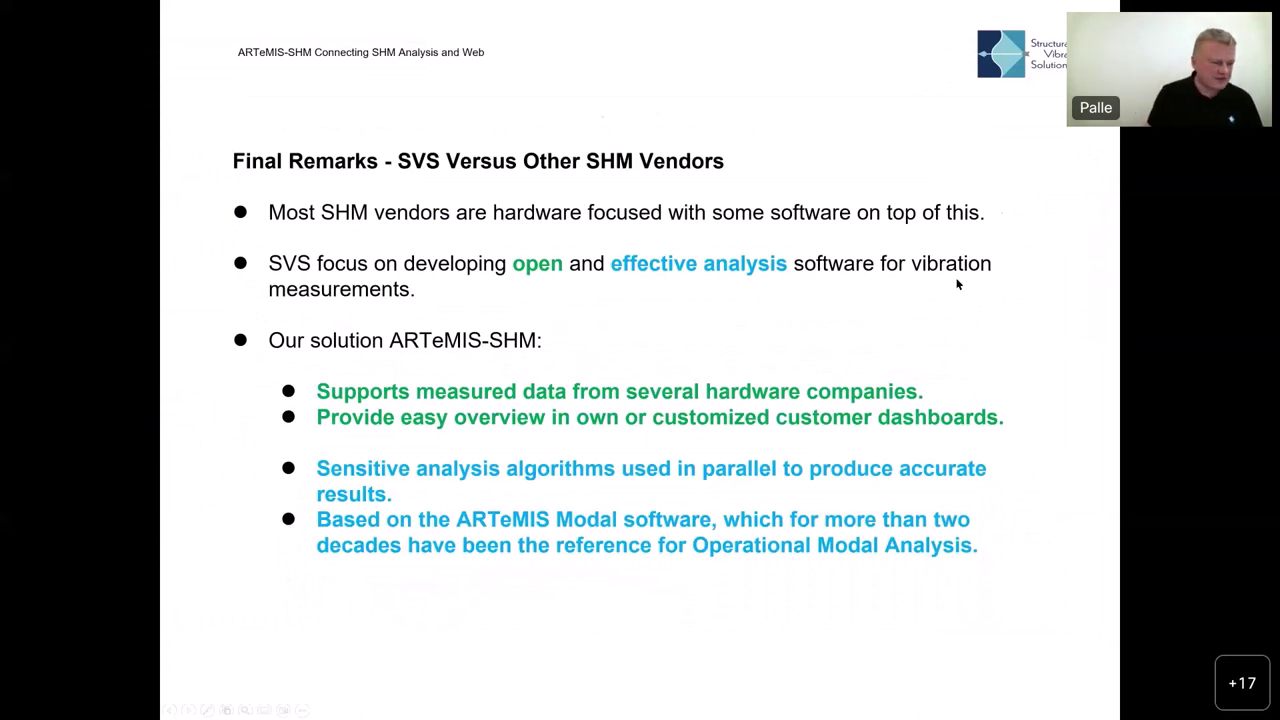